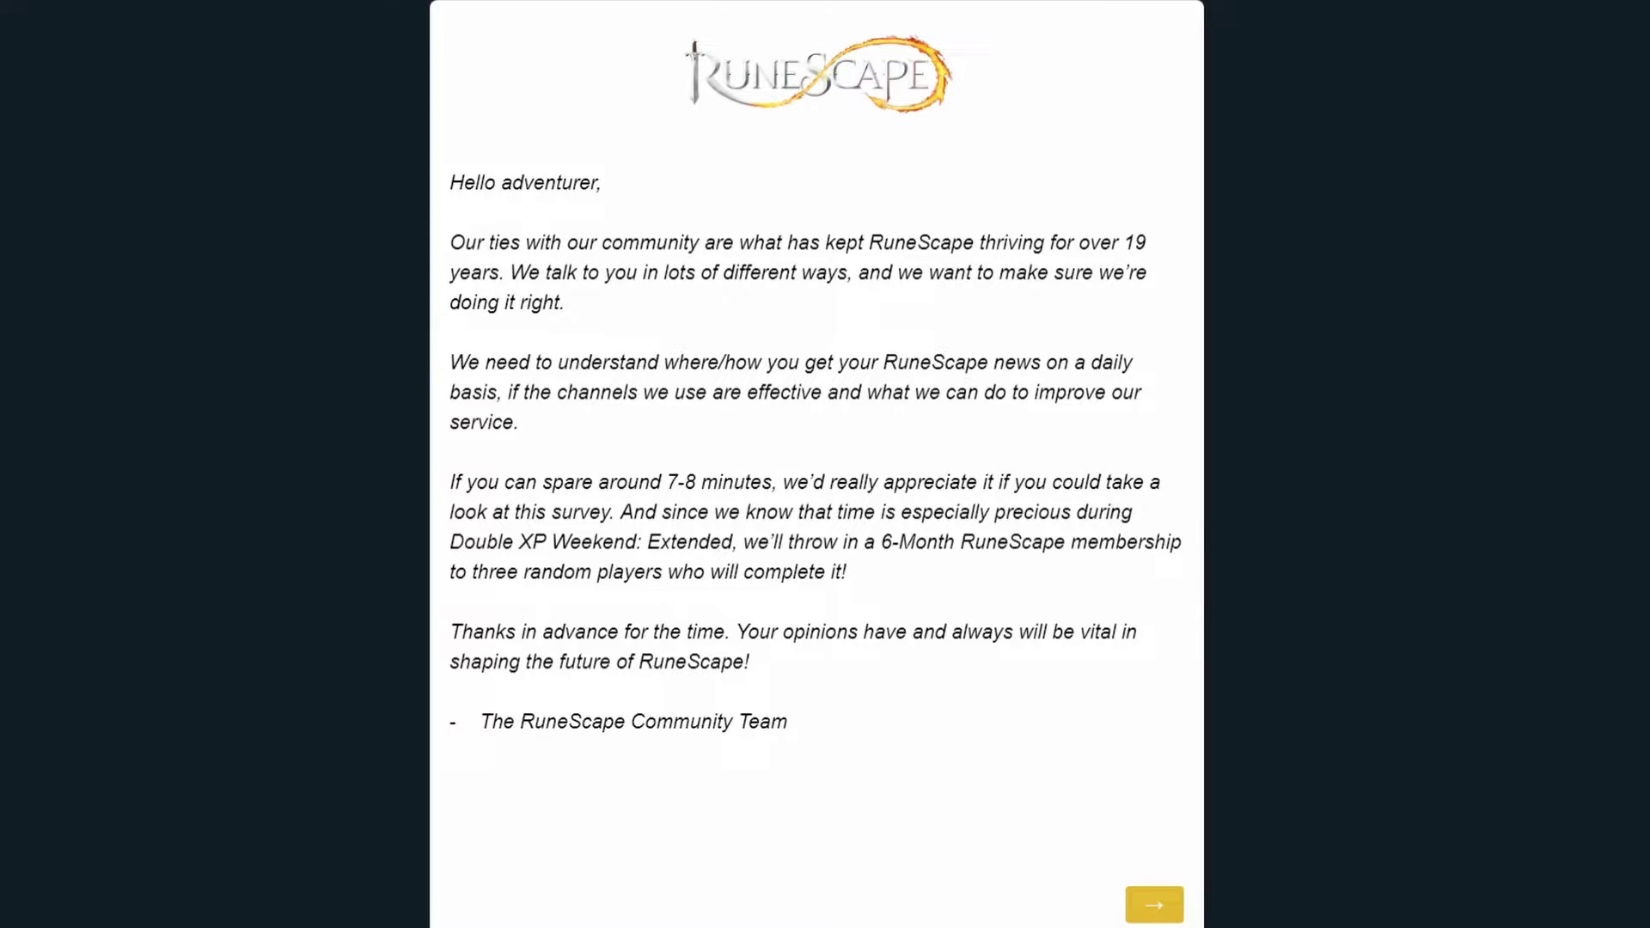
- Start the survey and answer the age question with 25-34 years old and the gender question with Male
left_click(1155, 904)
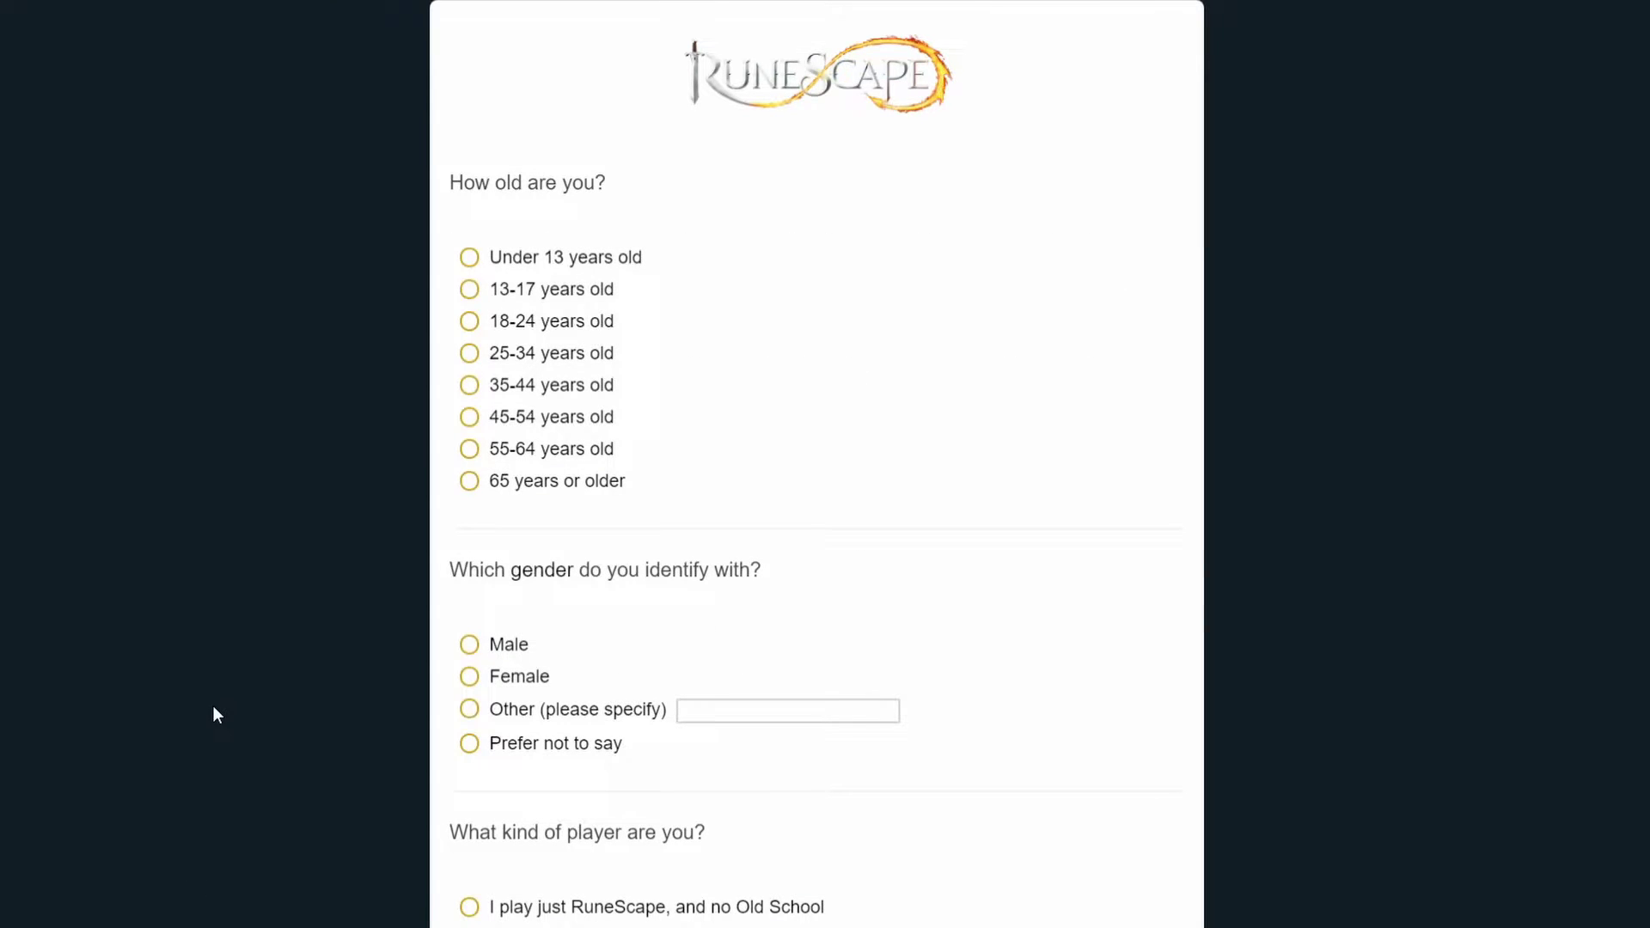
left_click(469, 353)
scroll(167, 593, "down", 2)
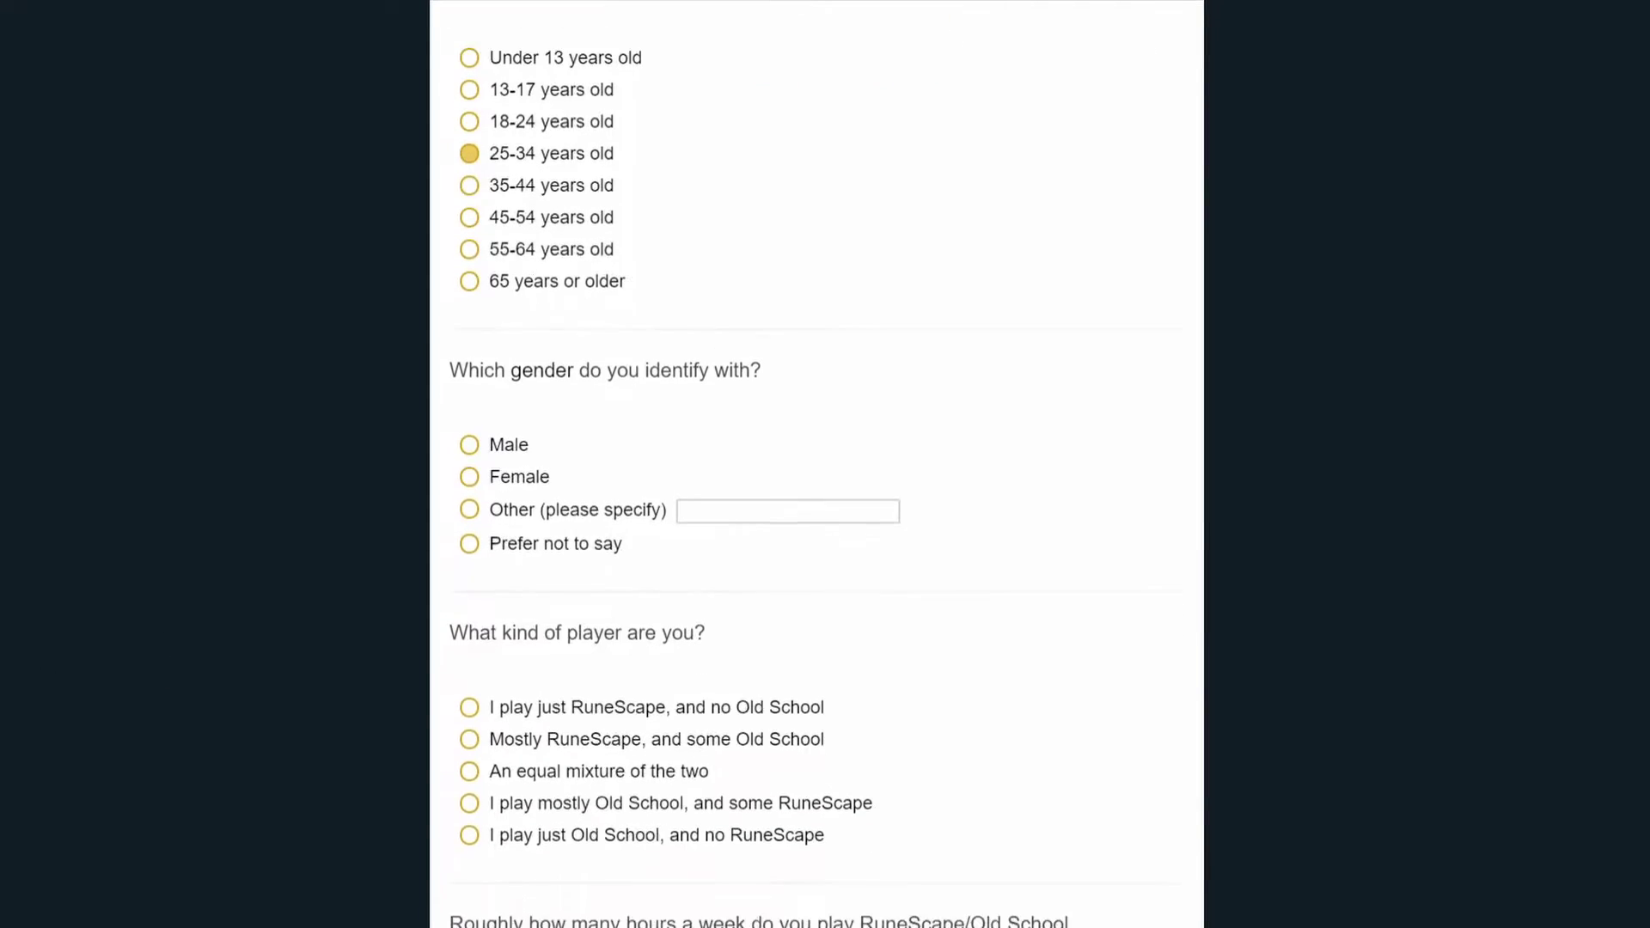
left_click(469, 445)
scroll(371, 669, "down", 2)
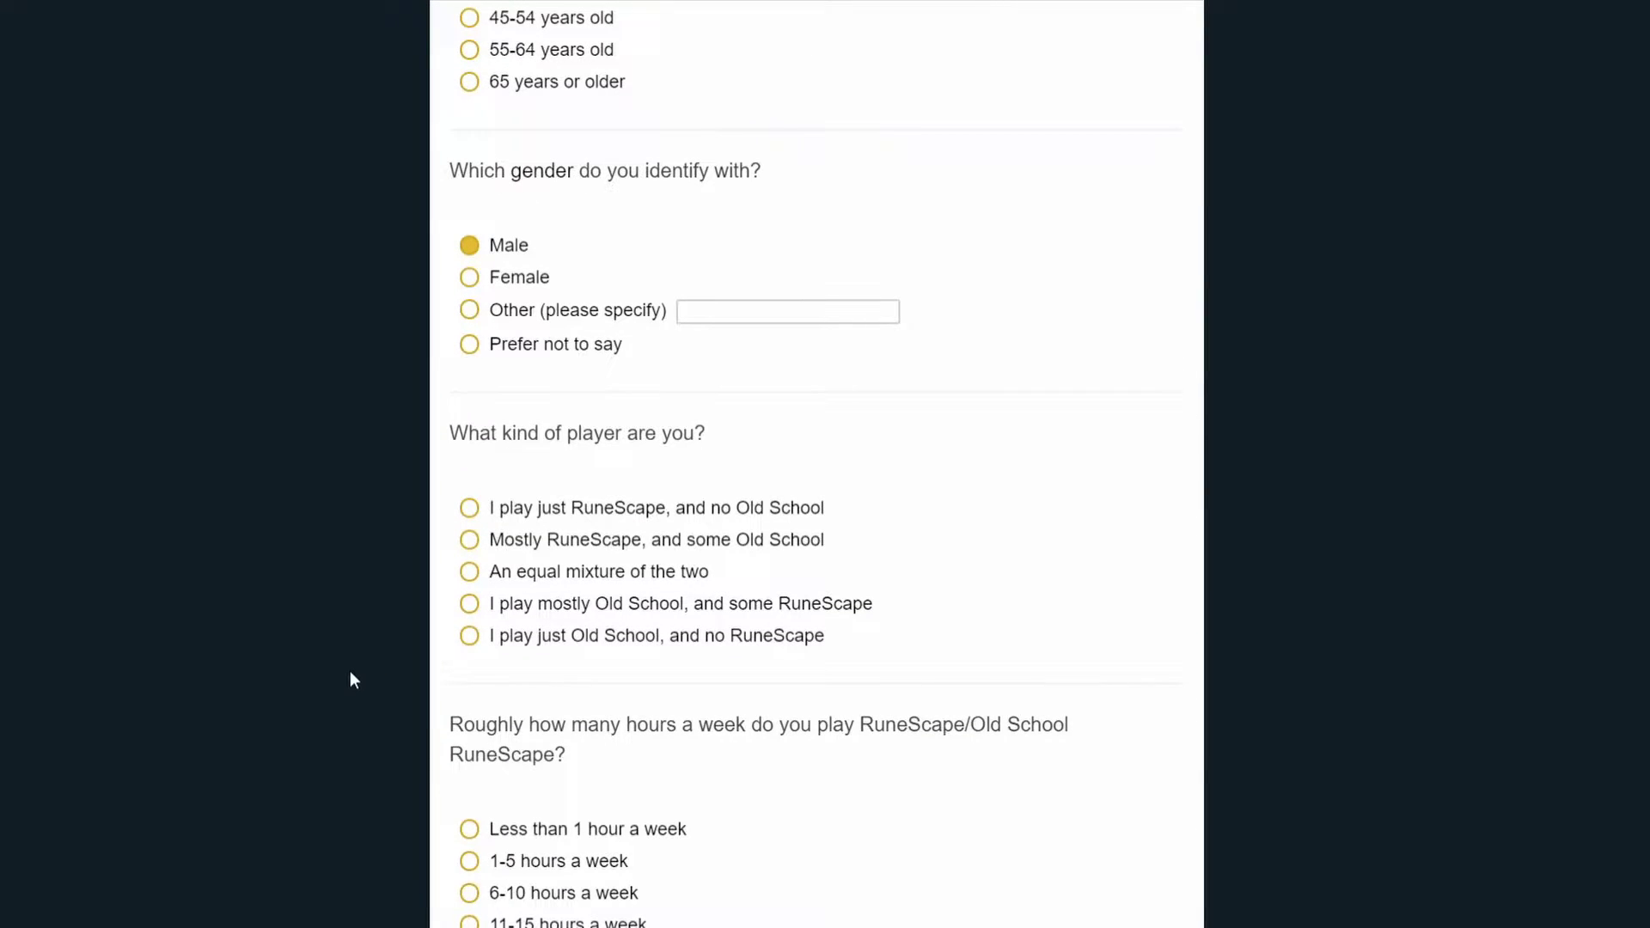
- Set the player type to Mostly RuneScape, and some Old School, and the weekly play time to Over 40 hours a week
left_click(469, 540)
scroll(456, 649, "down", 2)
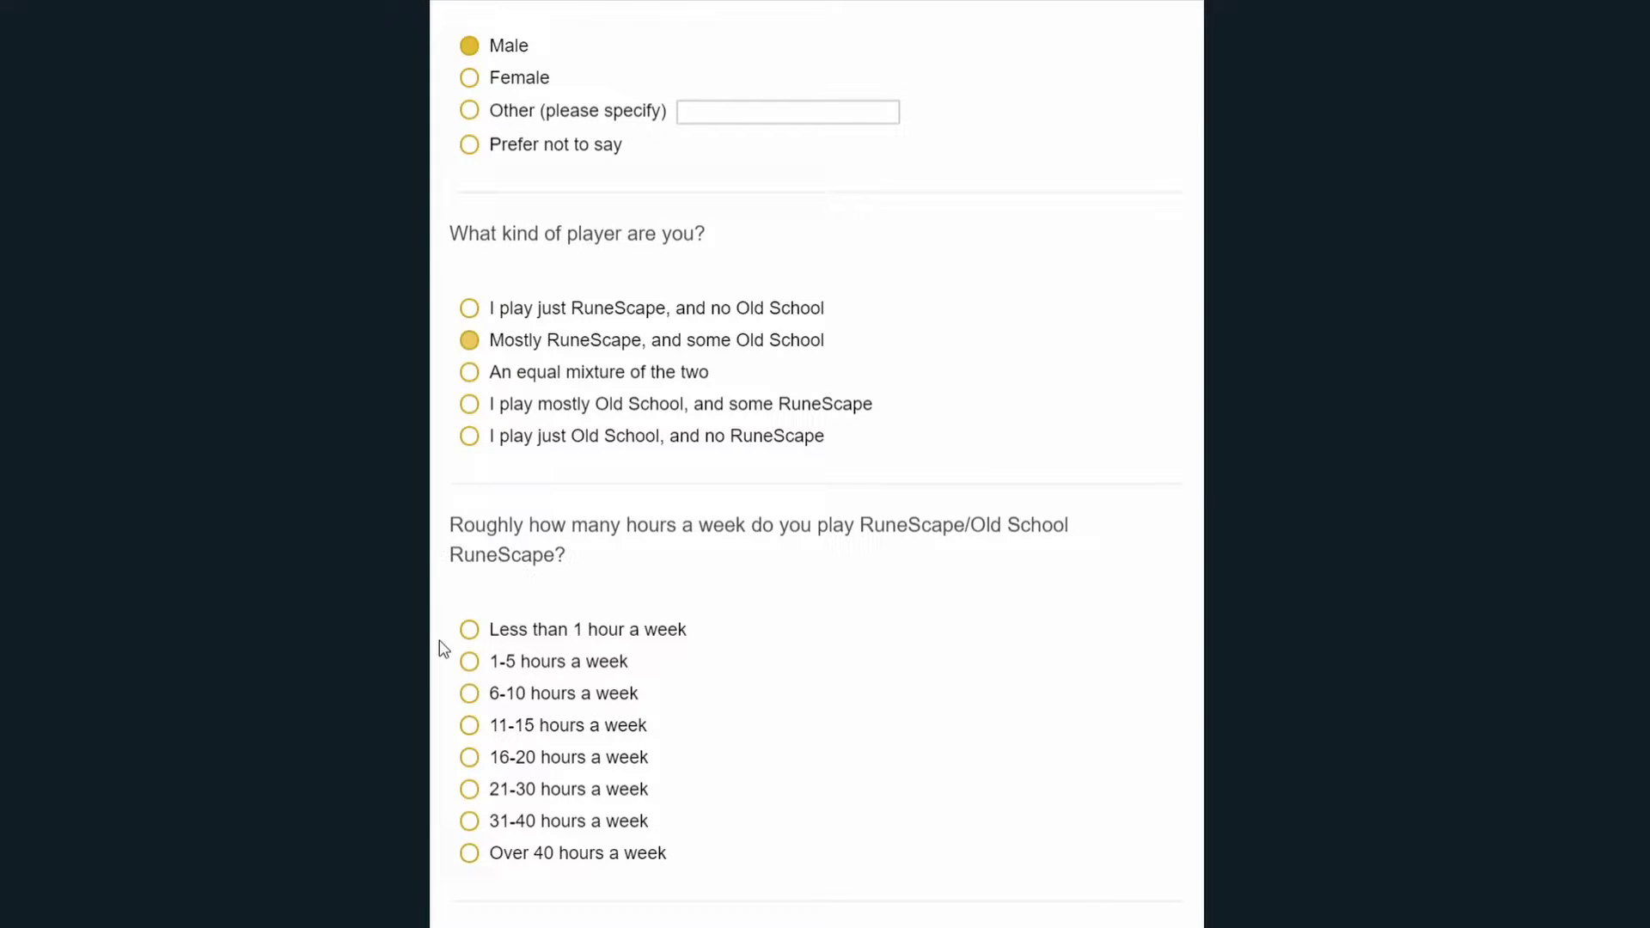
left_click(469, 853)
scroll(478, 883, "down", 2)
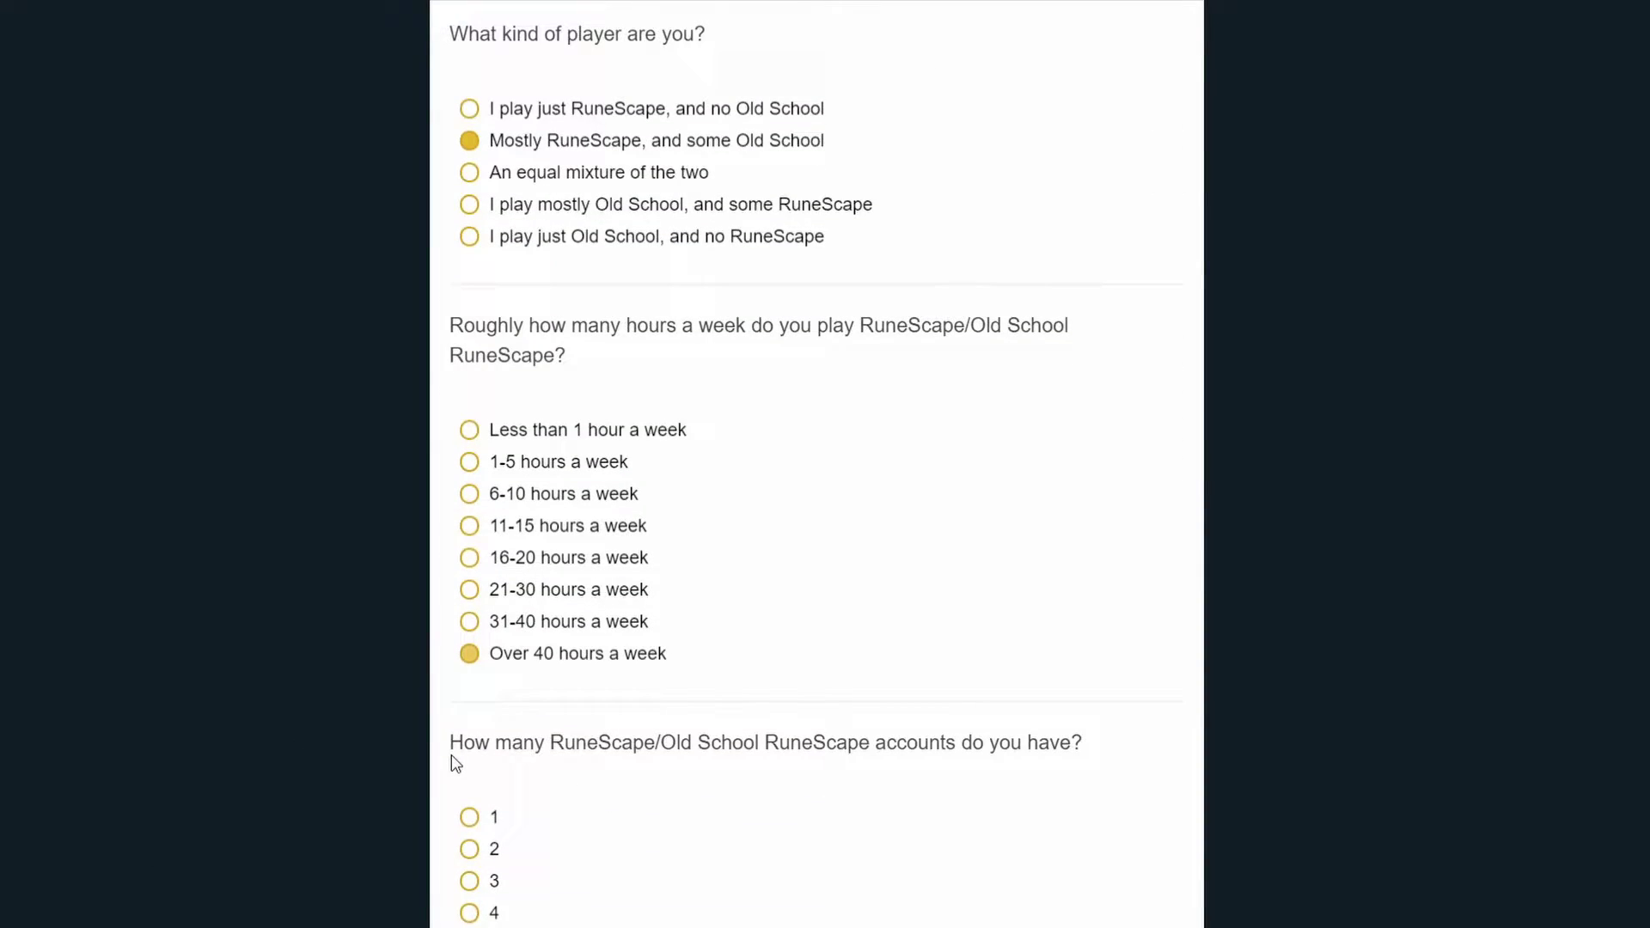
- Answer 4 for the number of accounts and 2005-2007 for when play first started, and submit the page
scroll(456, 763, "down", 2)
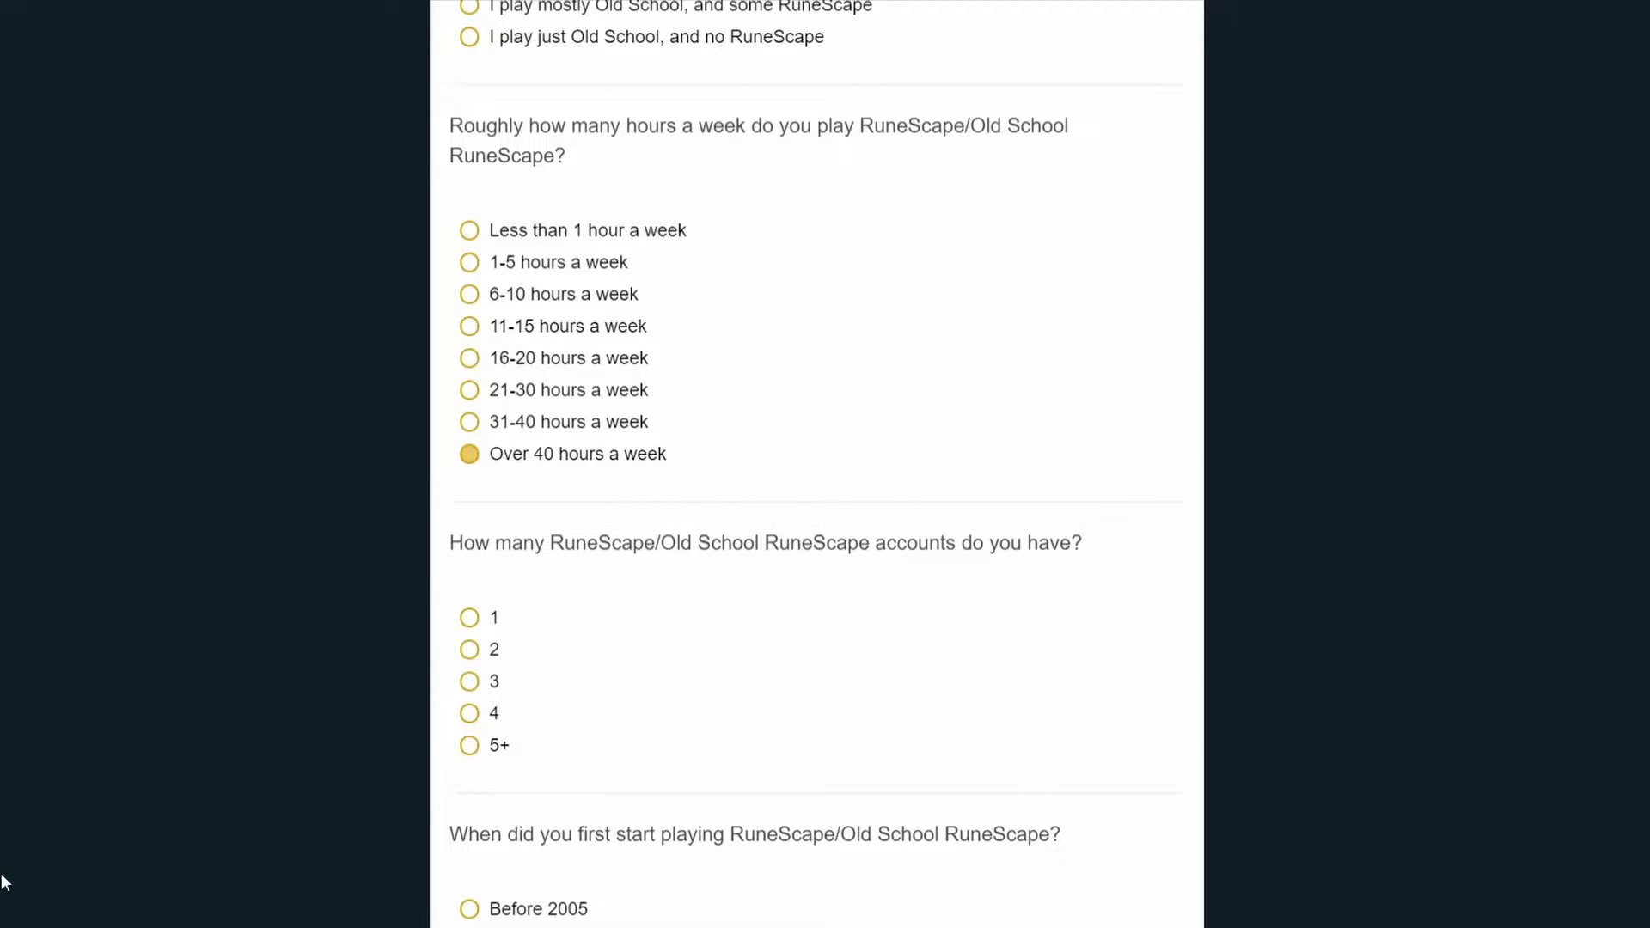
left_click(470, 713)
scroll(405, 859, "down", 1)
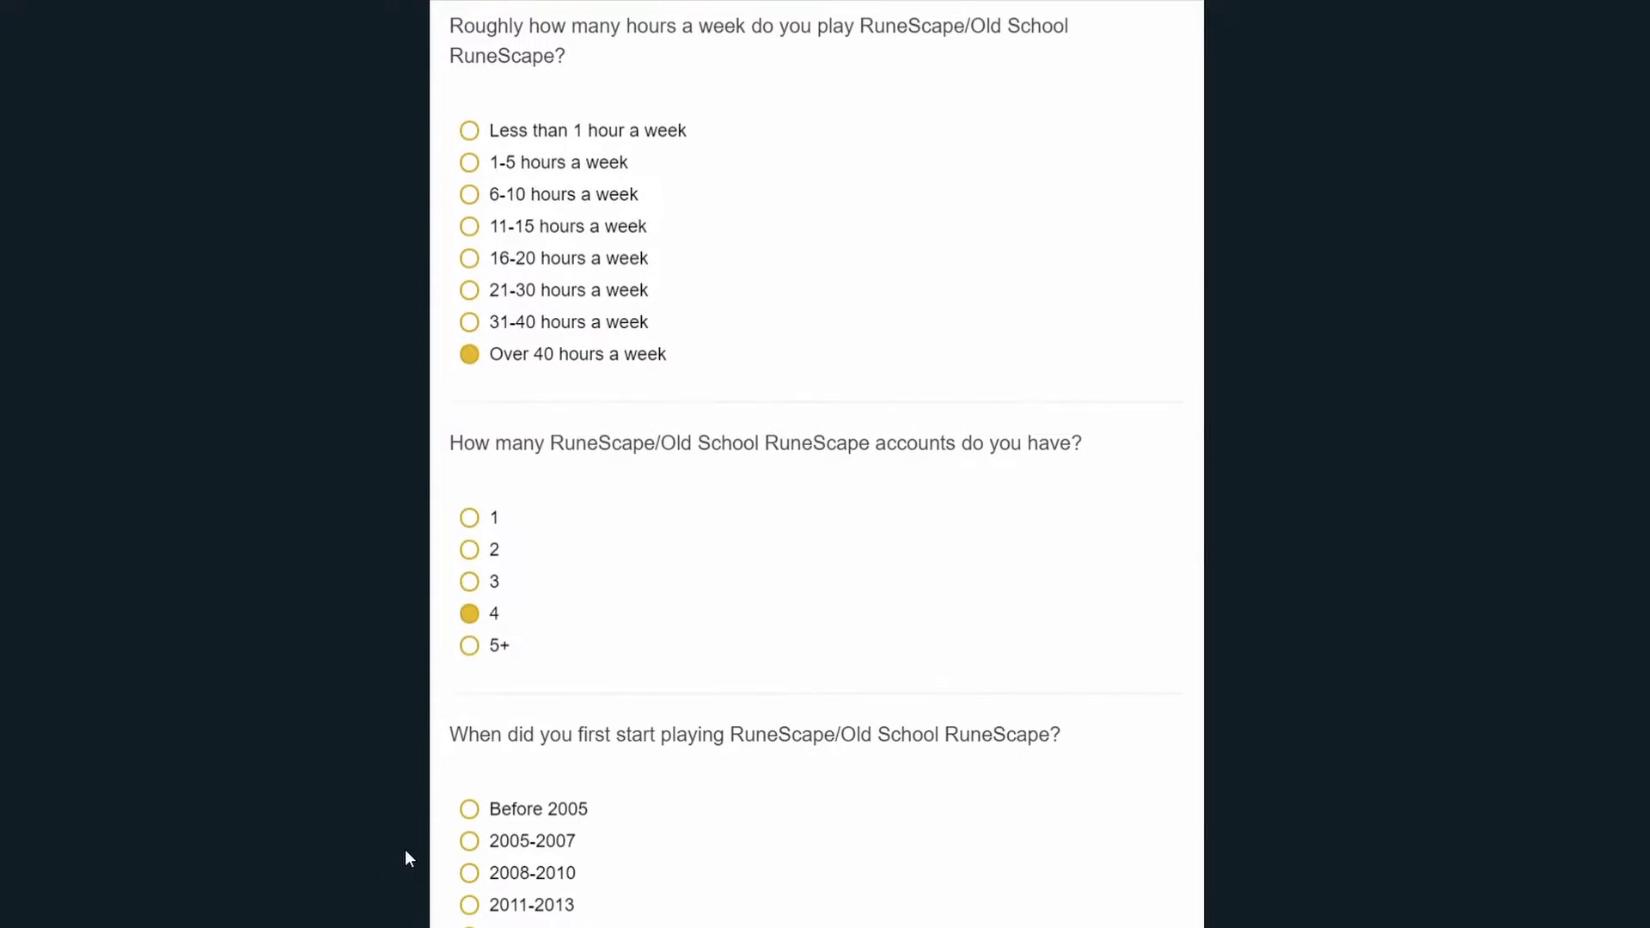
scroll(405, 849, "down", 2)
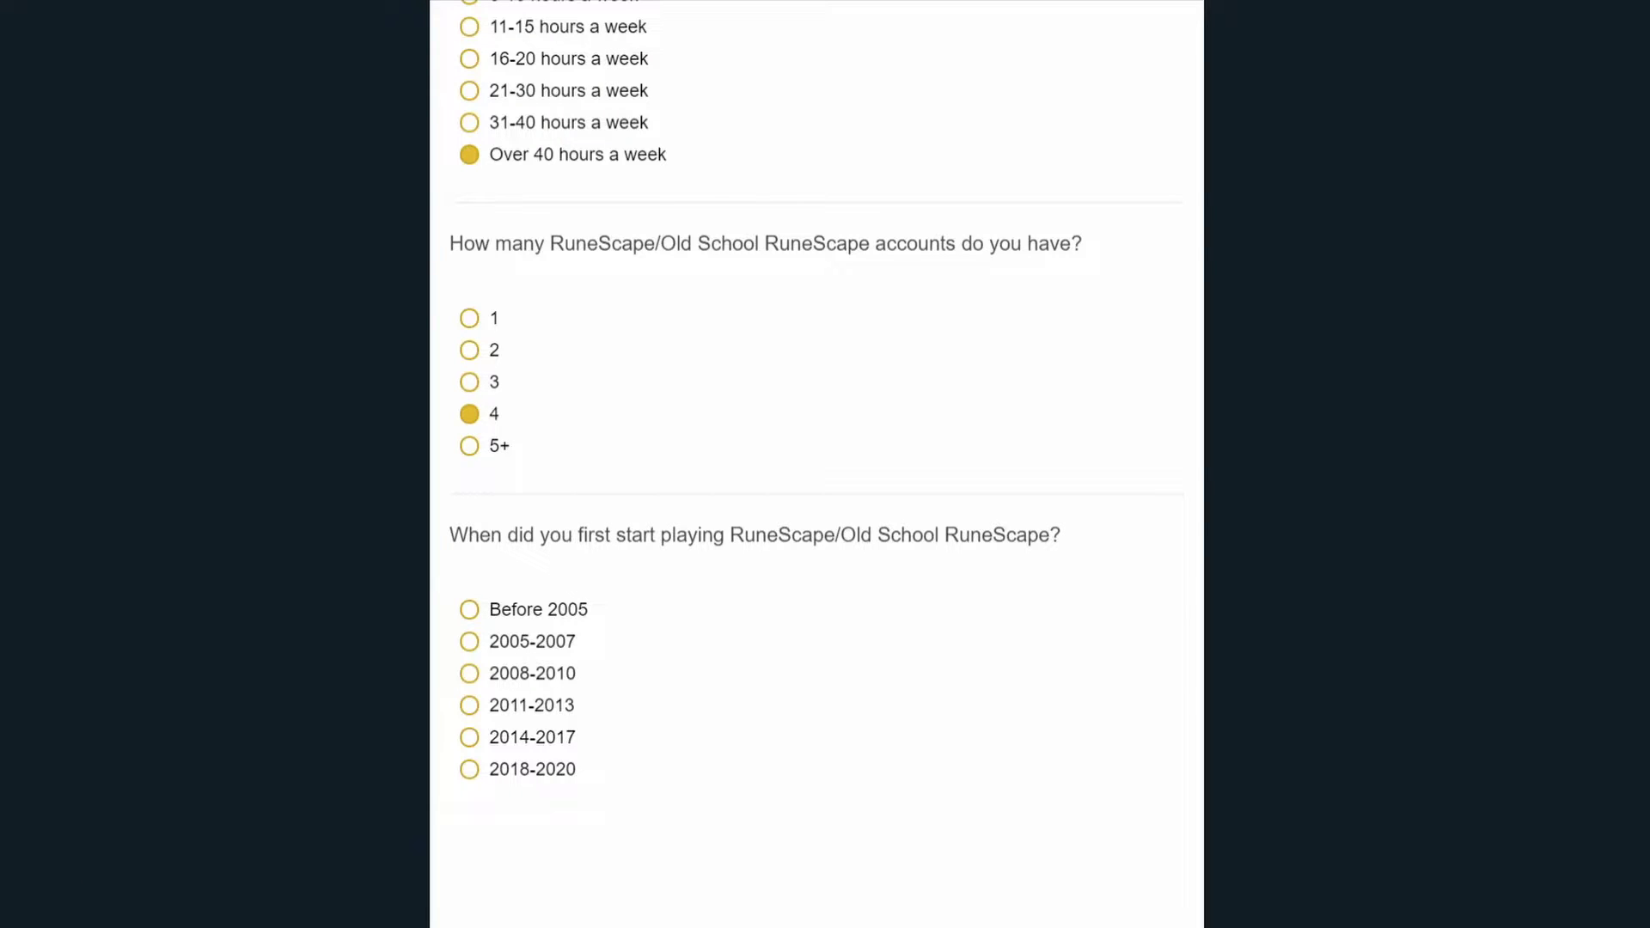
left_click(469, 673)
left_click(469, 641)
scroll(816, 473, "down", 2)
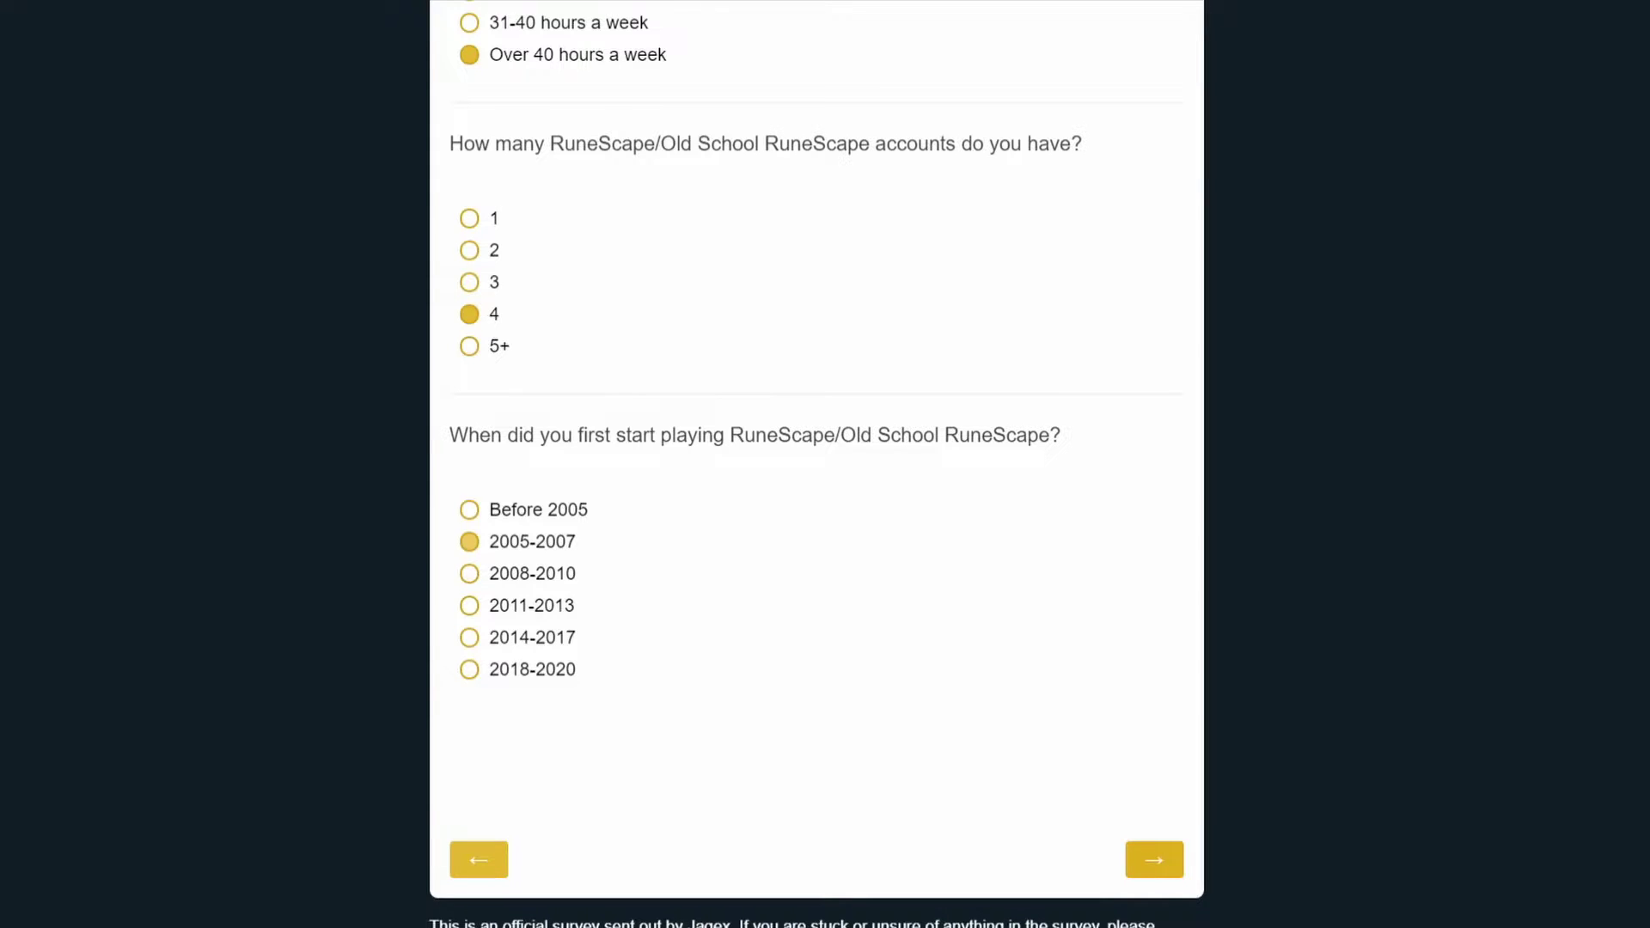
left_click(1153, 859)
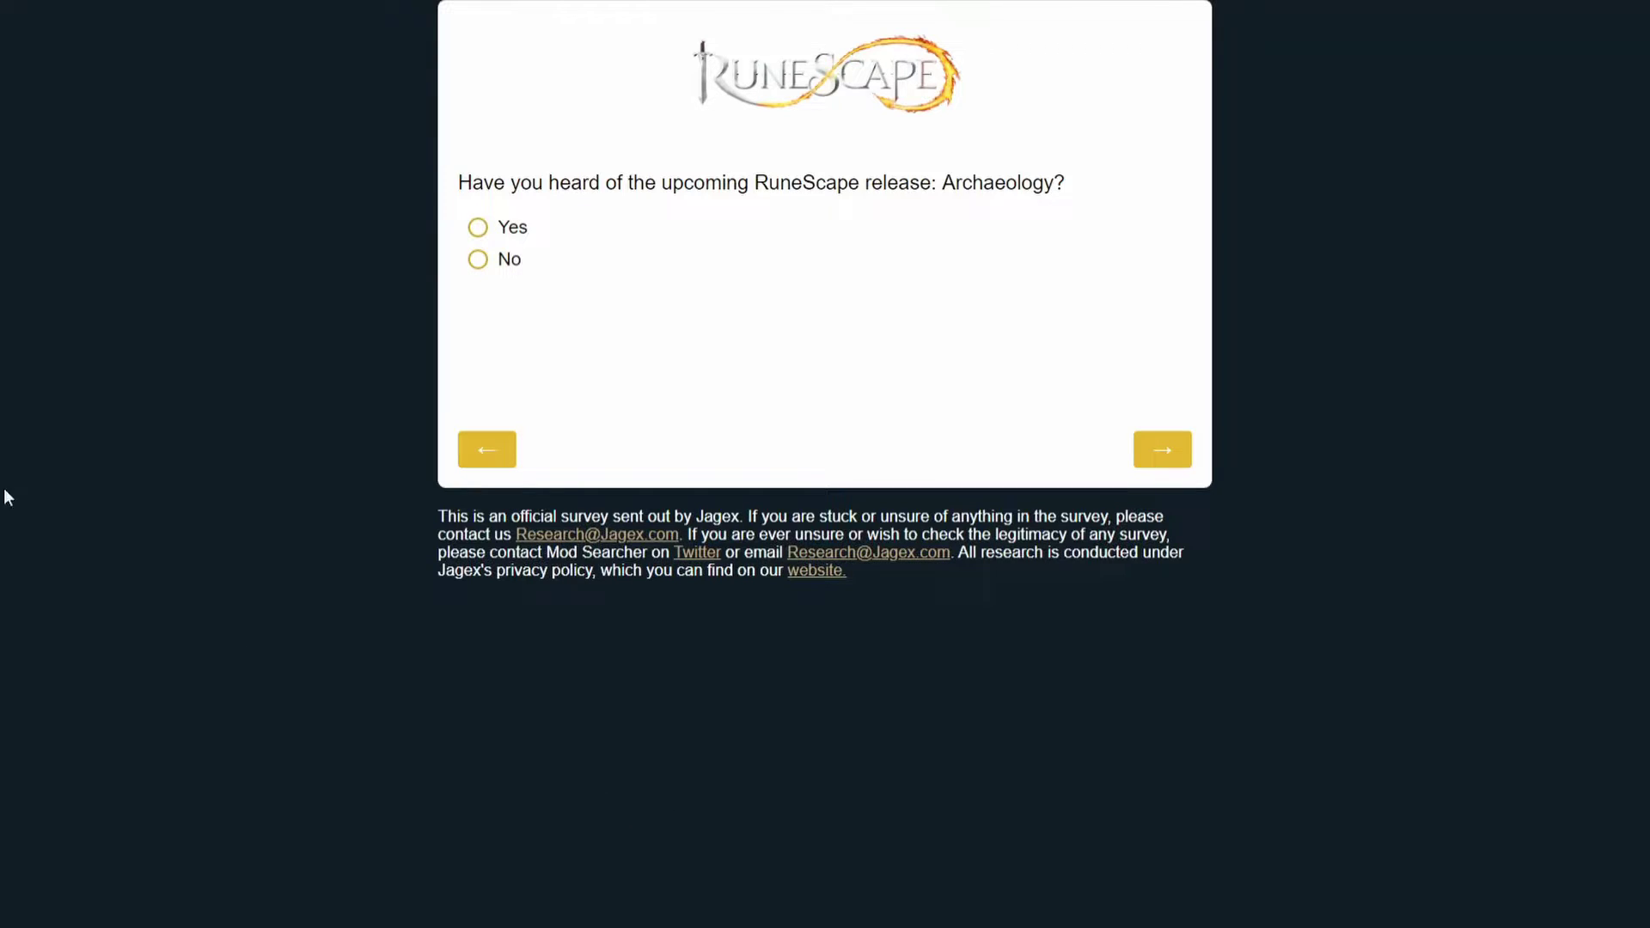
- Answer Yes to having heard of Archaeology and choose September 2019 as the time of first hearing about it
left_click(478, 226)
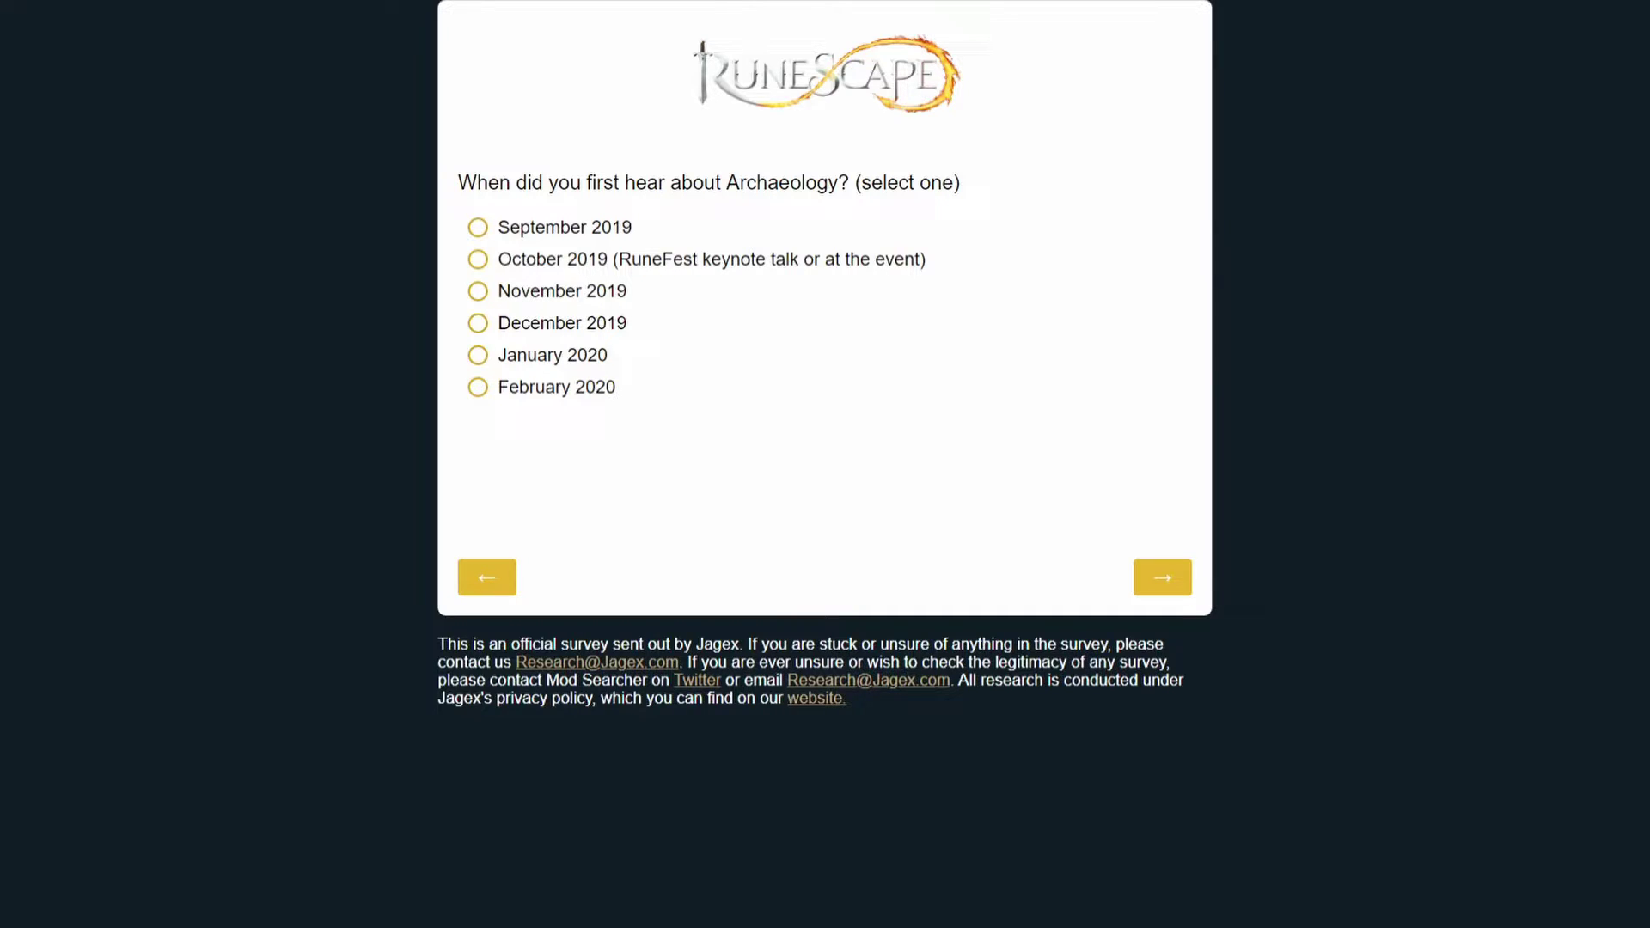
left_click(478, 227)
left_click(1147, 574)
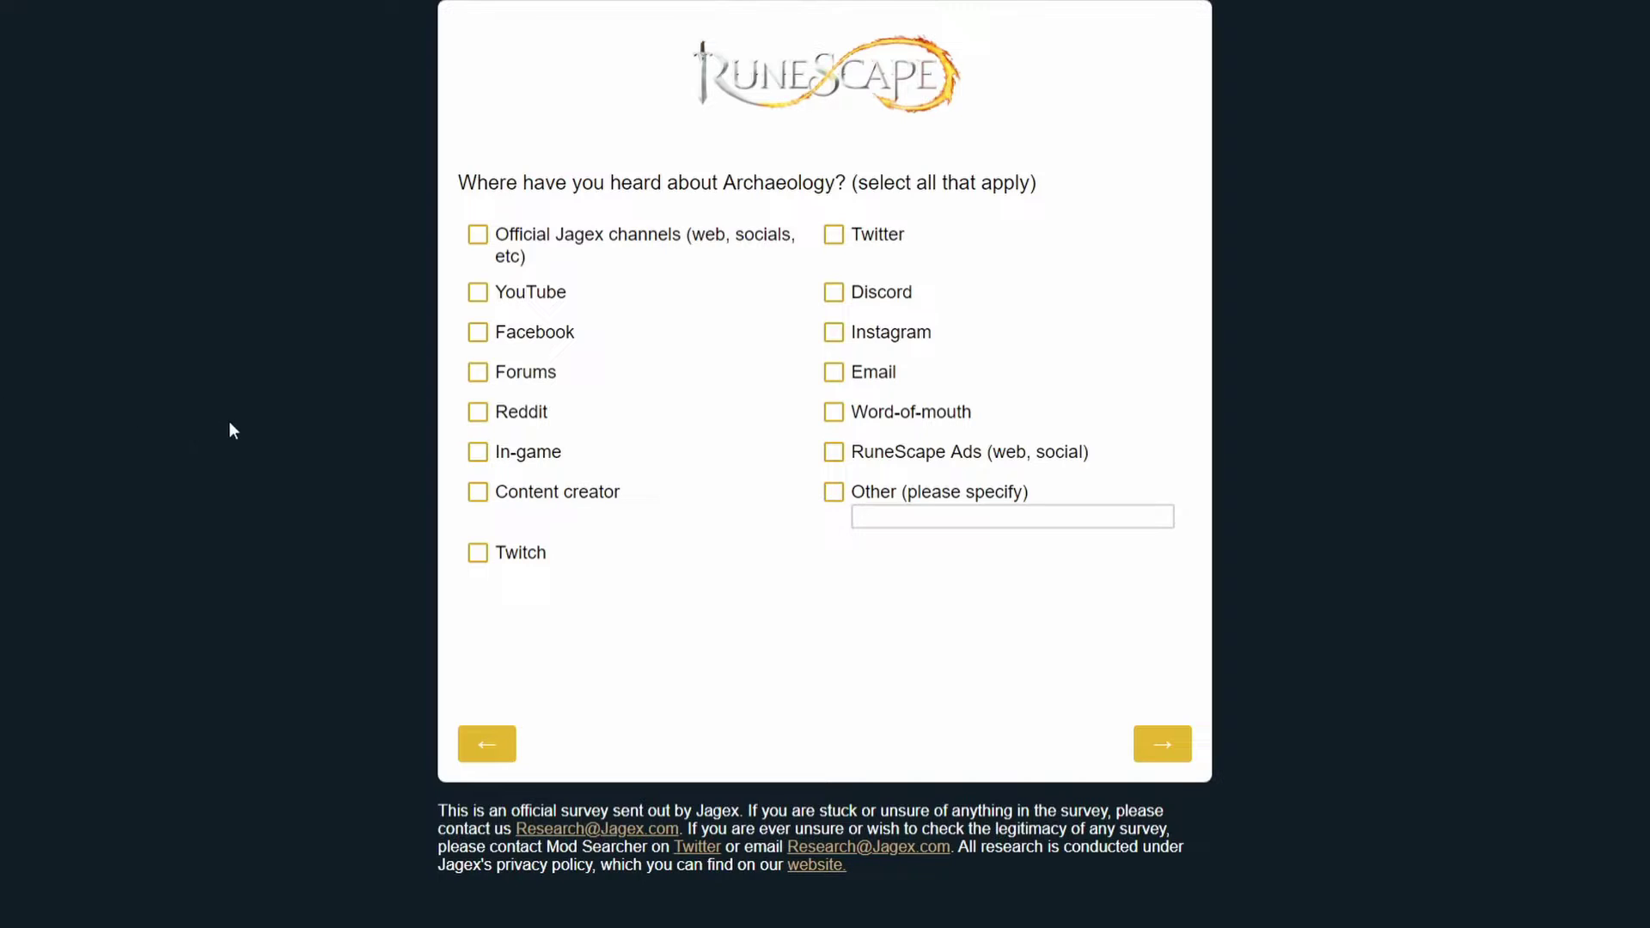
- Mark official Jagex channels, Twitter, YouTube, Discord, Reddit, In-game and Word-of-mouth as places where Archaeology was heard about, and continue
key("space")
left_click(477, 235)
key("space")
left_click(478, 412)
key("space")
left_click(477, 452)
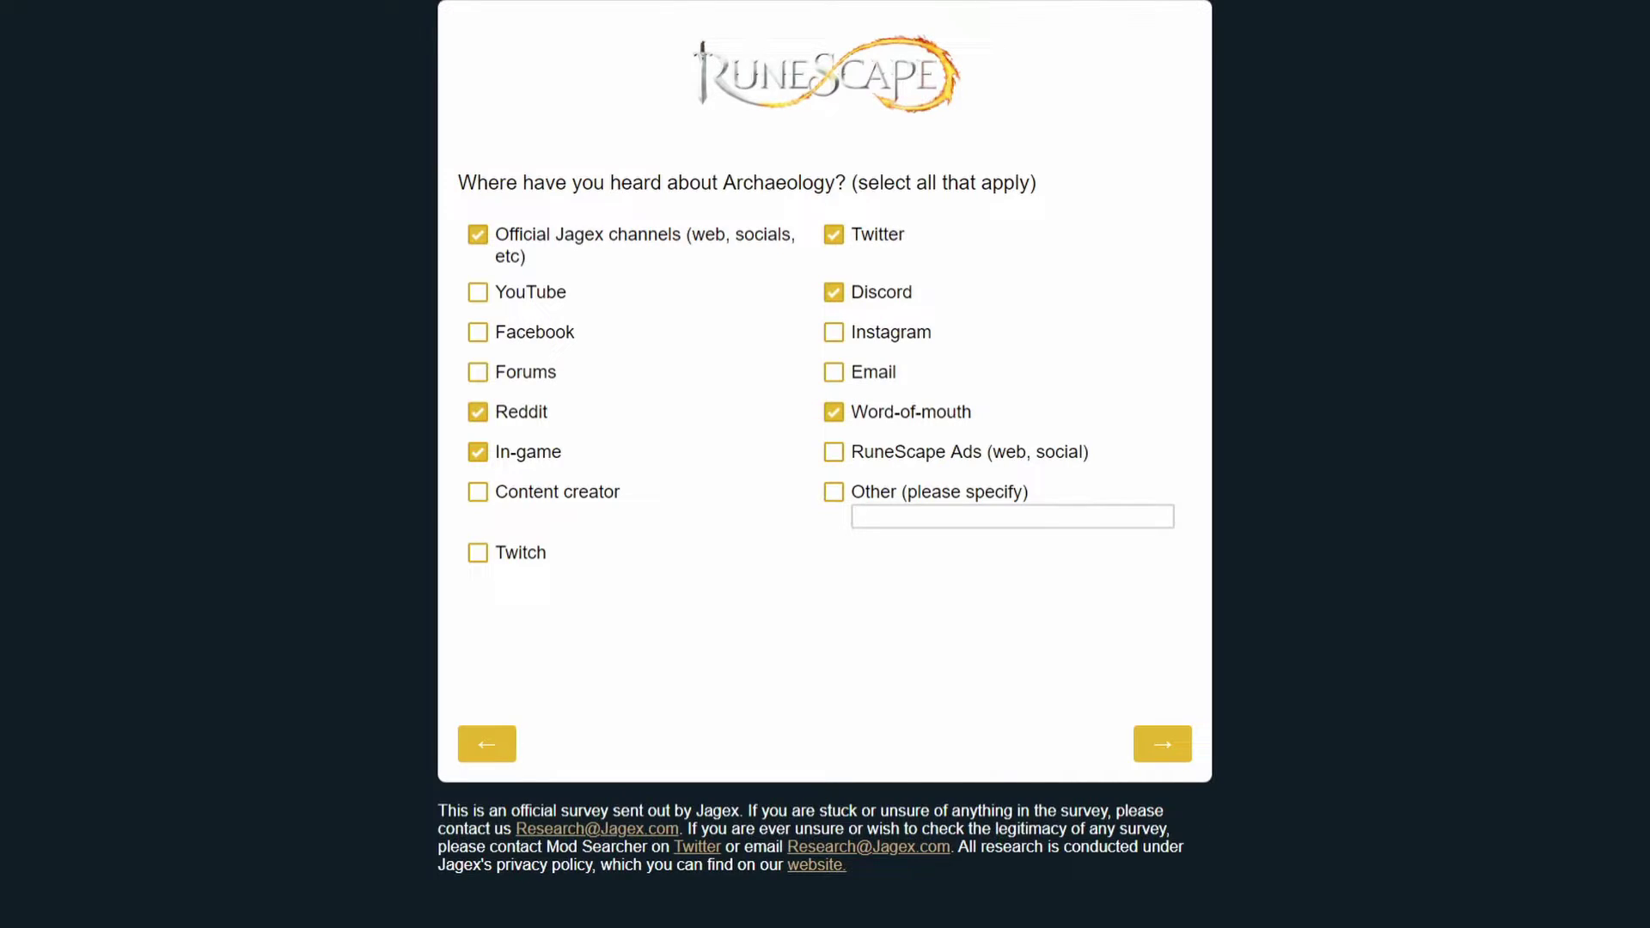
left_click(478, 292)
key("Return")
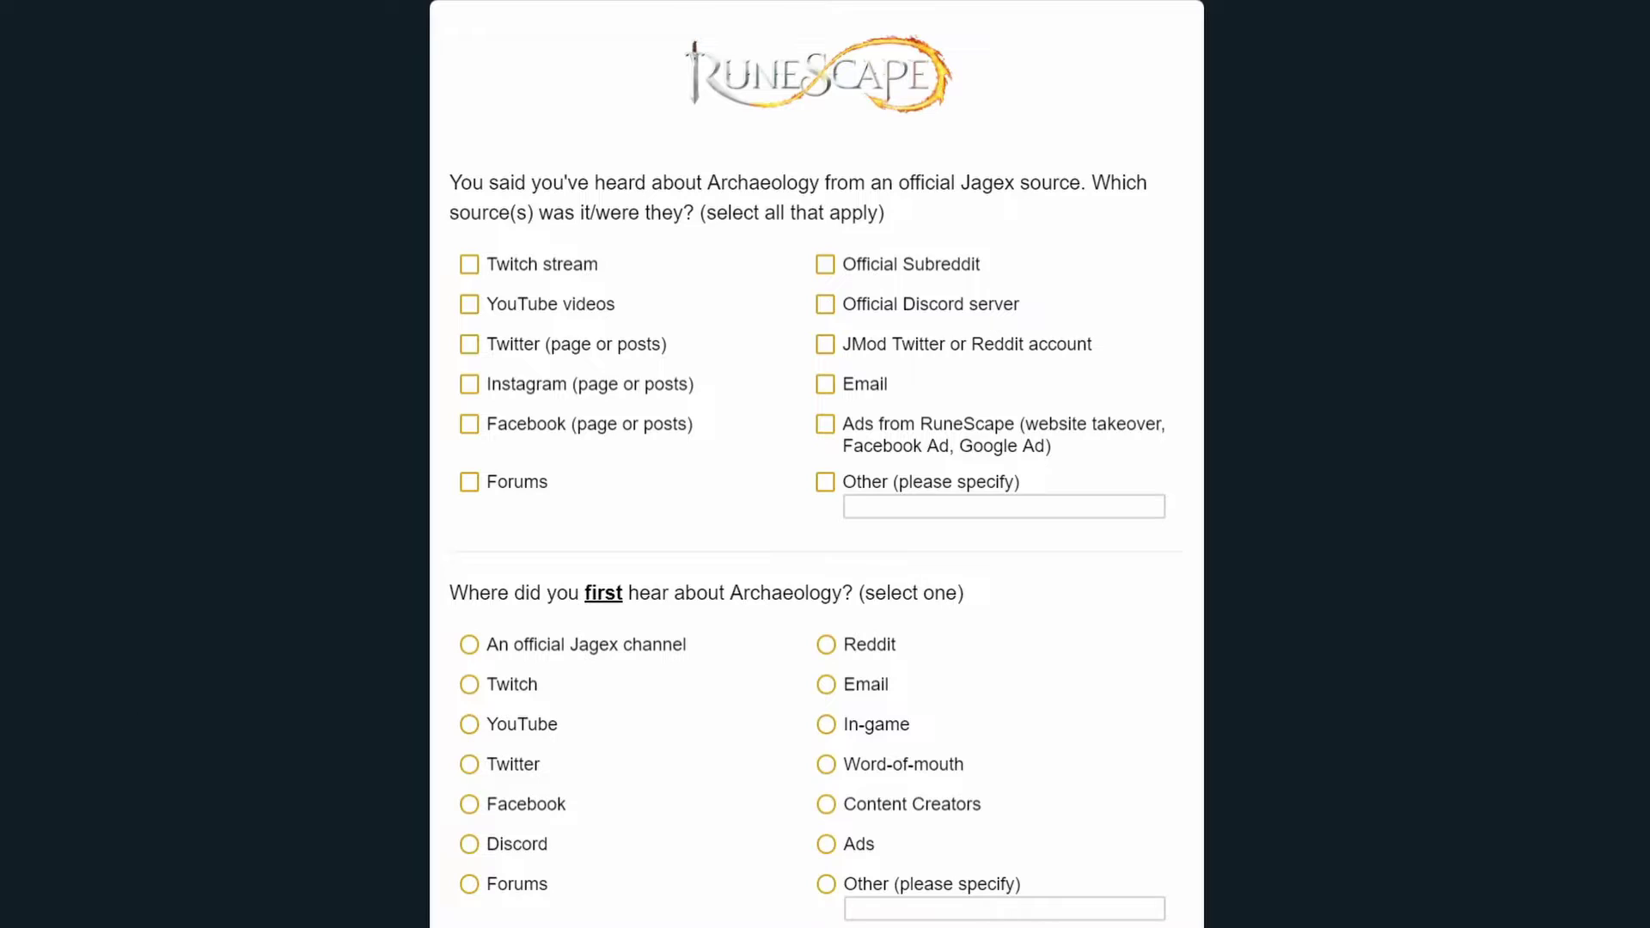
- Select Twitch stream, YouTube videos, Twitter, Official Subreddit and JMod Twitter or Reddit account as the official Jagex sources
left_click(469, 264)
left_click(470, 304)
left_click(469, 344)
key("space")
key("space")
scroll(816, 464, "down", 1)
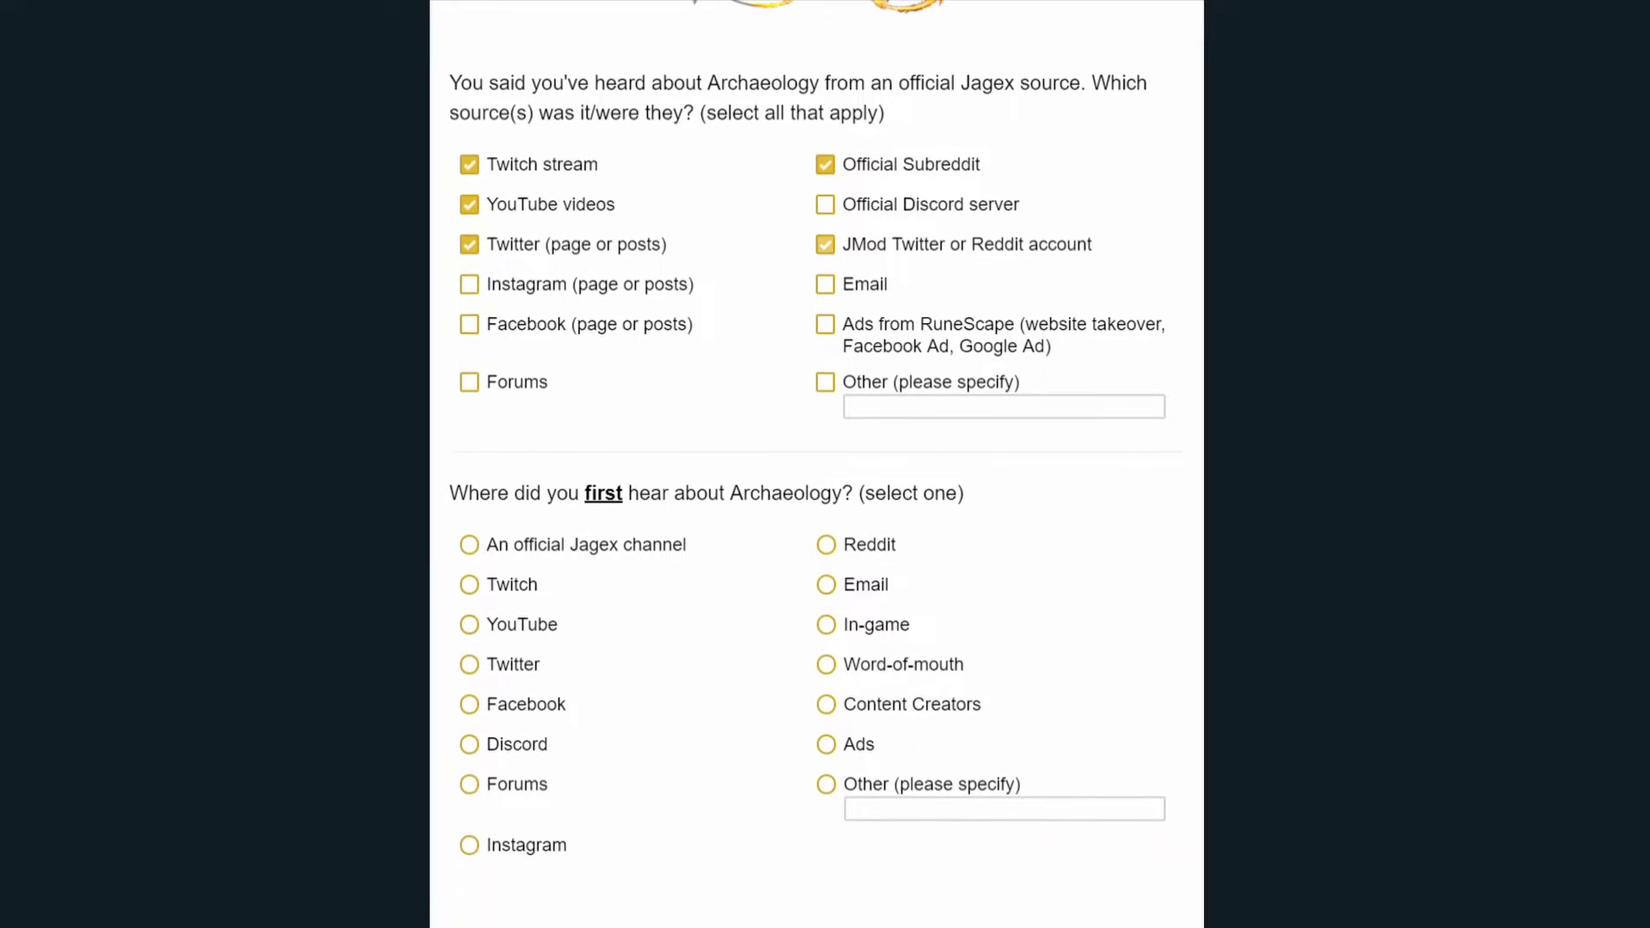
- Choose Reddit as the place where Archaeology was first heard about
scroll(816, 464, "down", 1)
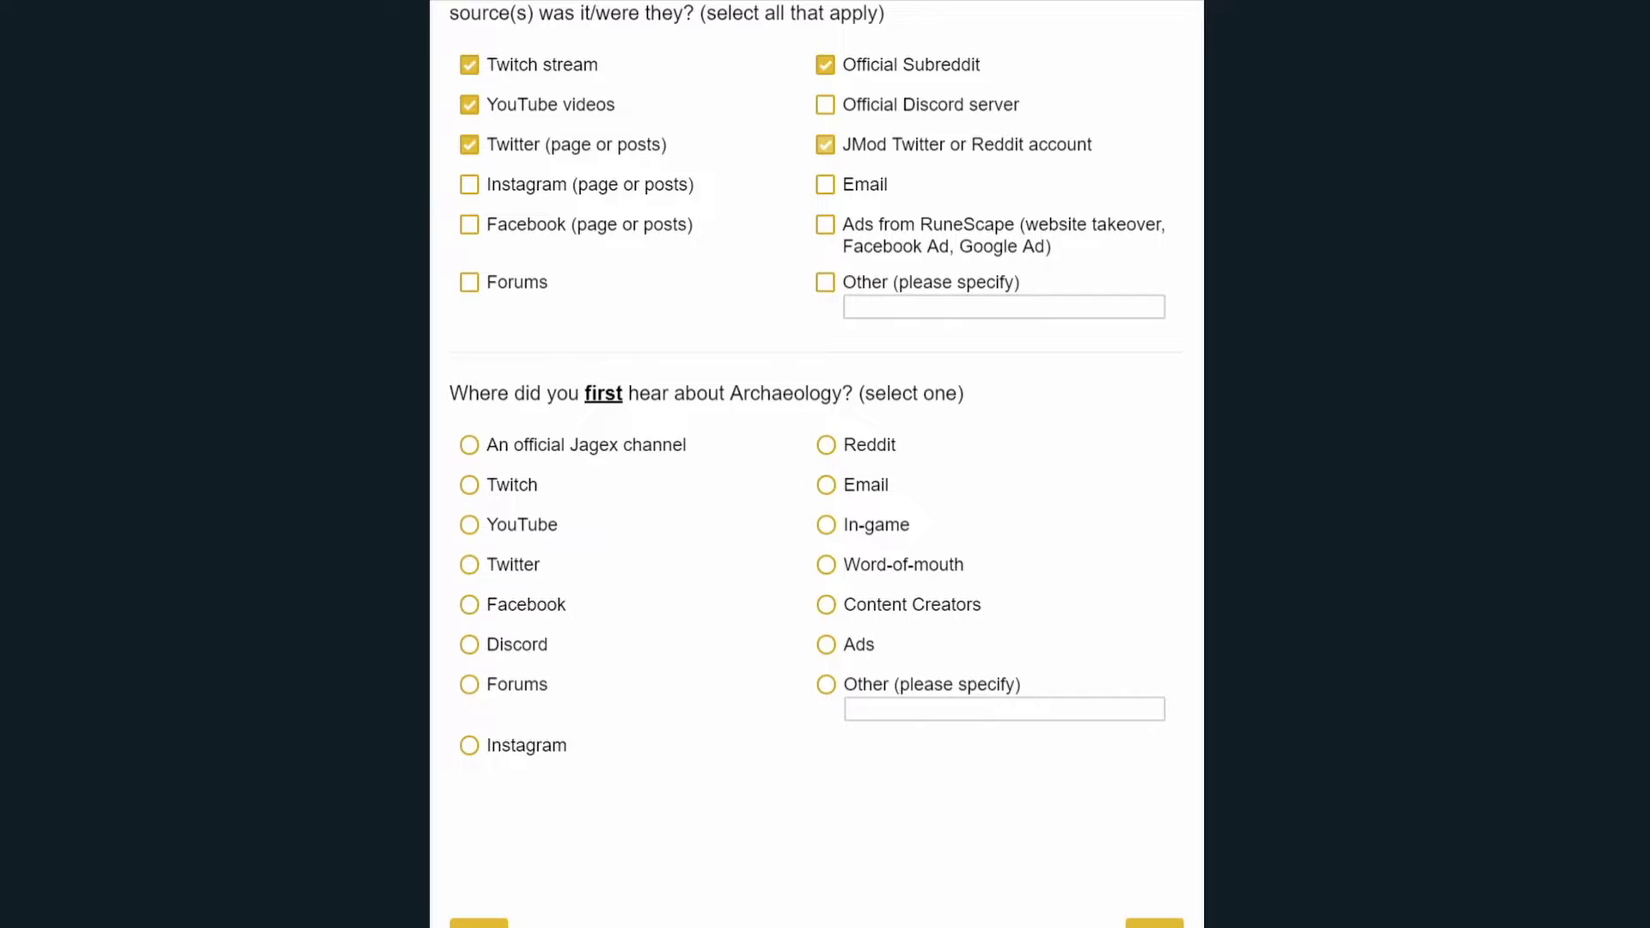
left_click(826, 444)
scroll(708, 899, "up", 1)
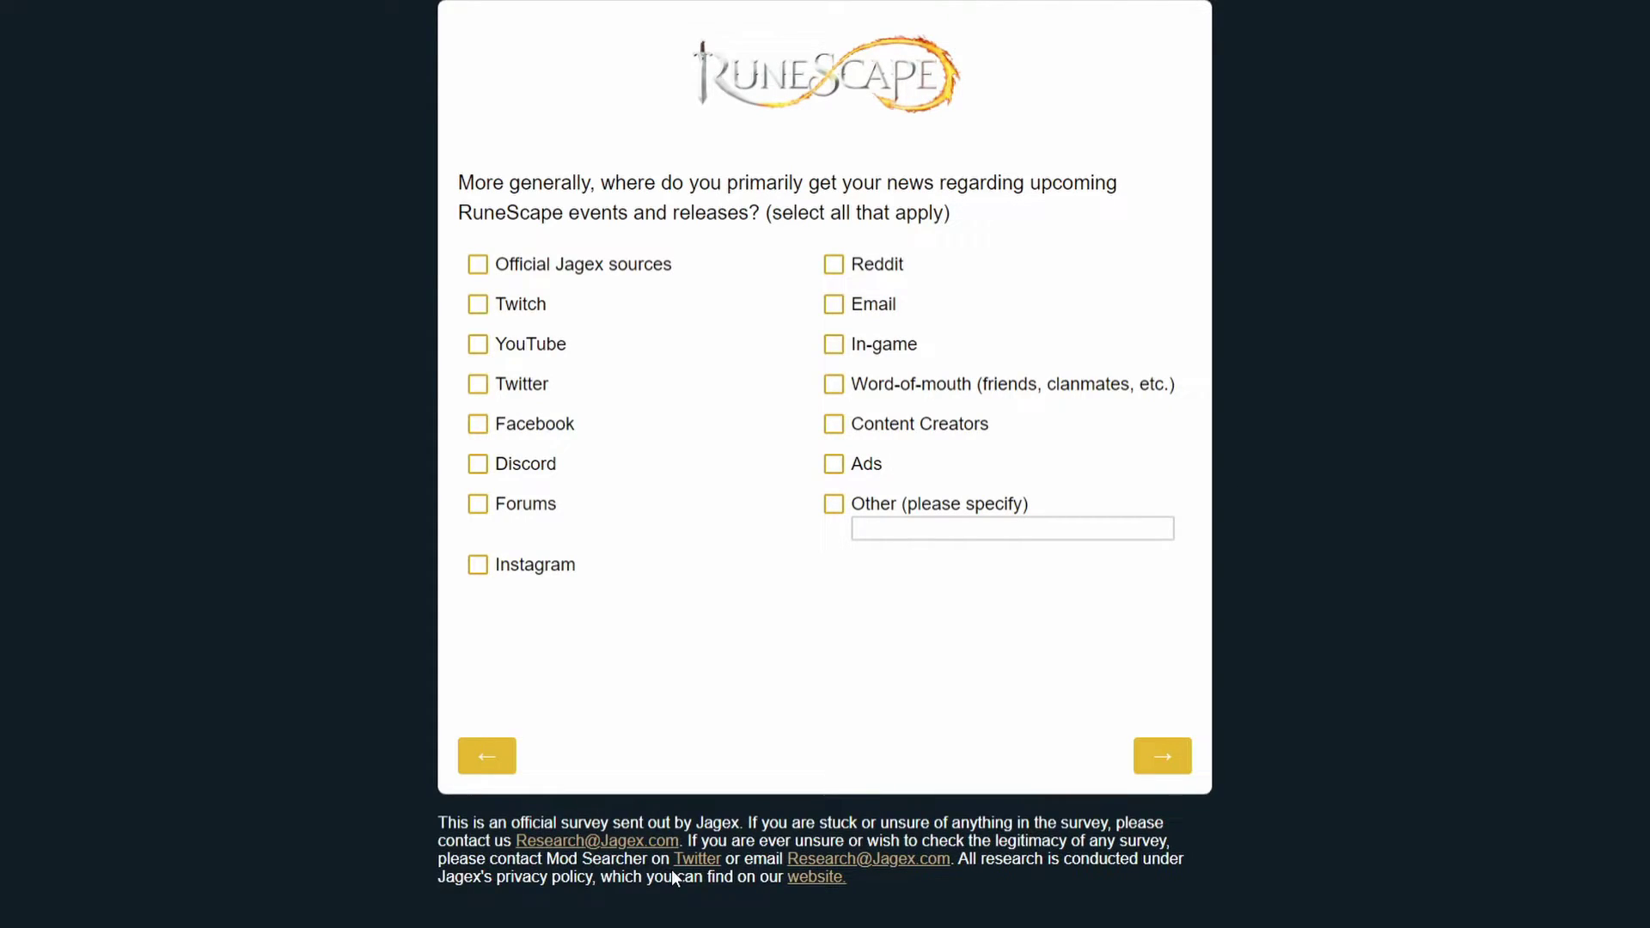
- Select Official Jagex sources, Reddit, Twitter, YouTube and In-game as the primary sources of news on upcoming events and releases
left_click(478, 264)
left_click(832, 264)
left_click(478, 383)
left_click(478, 344)
left_click(832, 344)
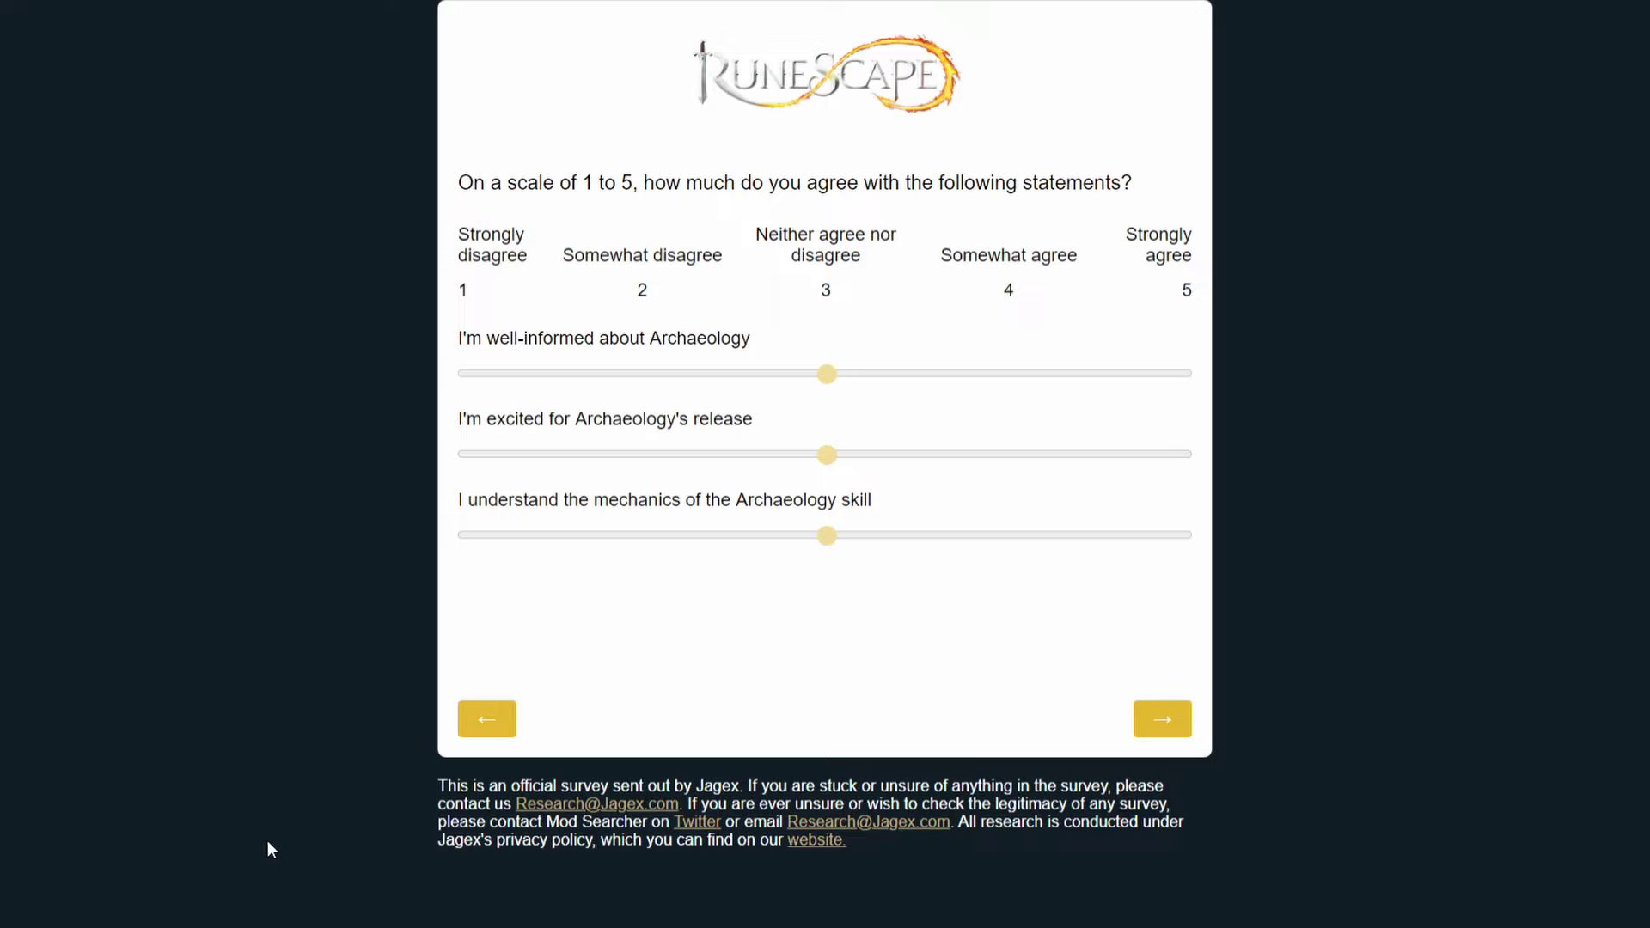
- Rate being well-informed and excited about Archaeology as 5, Strongly agree, and raise the rating for understanding the skill's mechanics
left_click_drag(827, 374, 1183, 374)
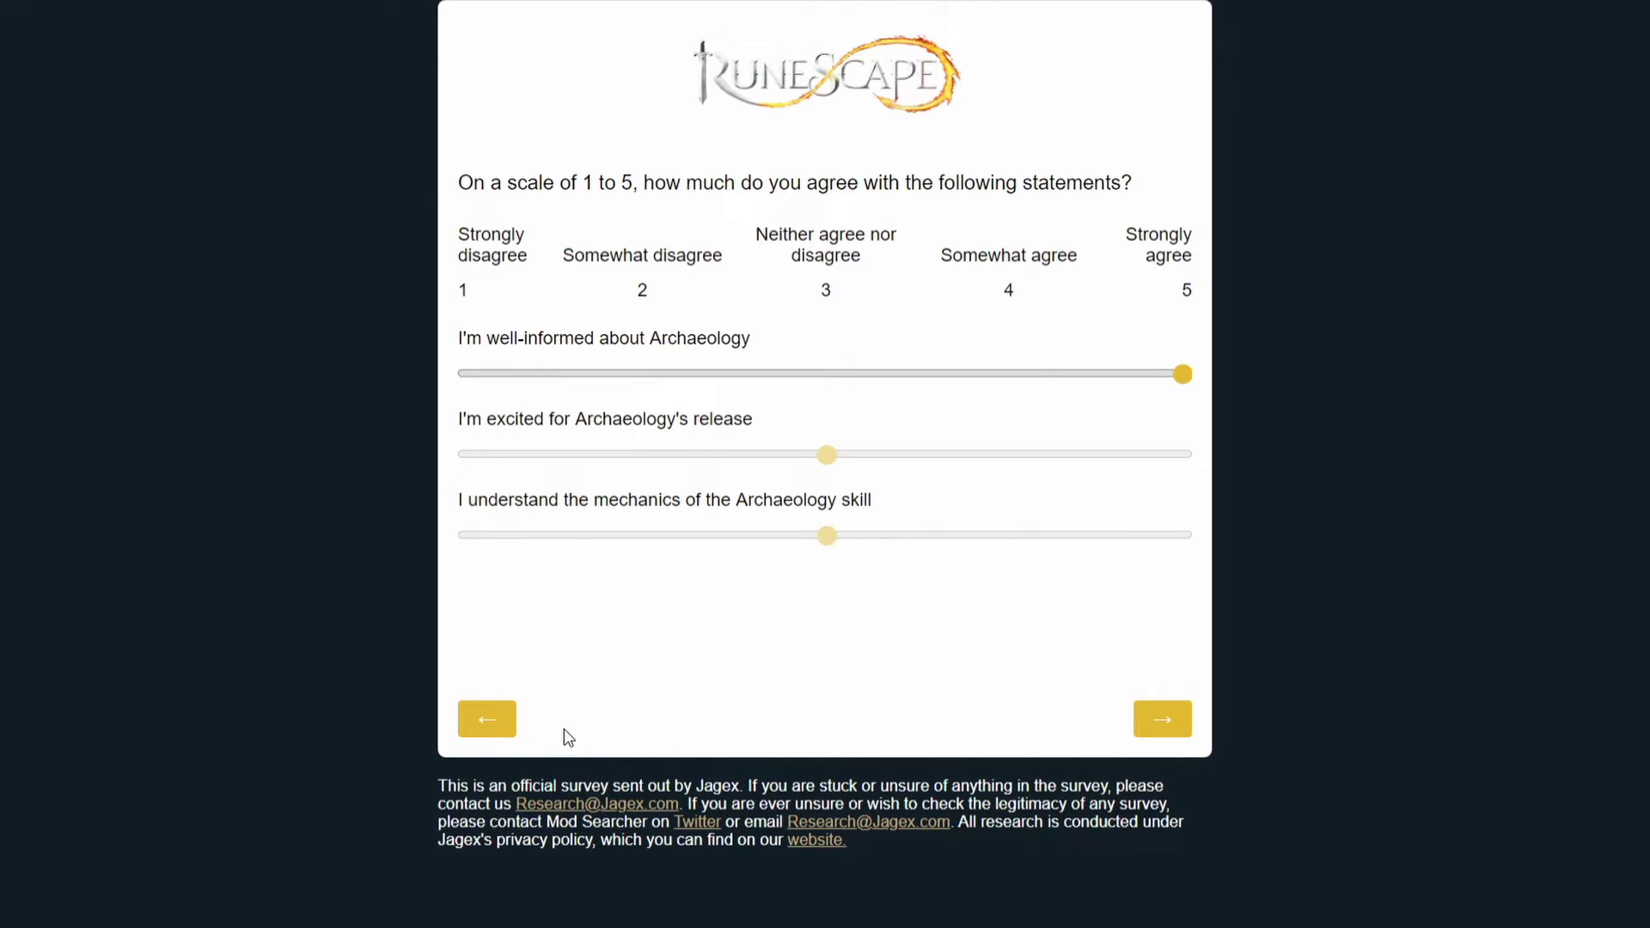
key("Tab")
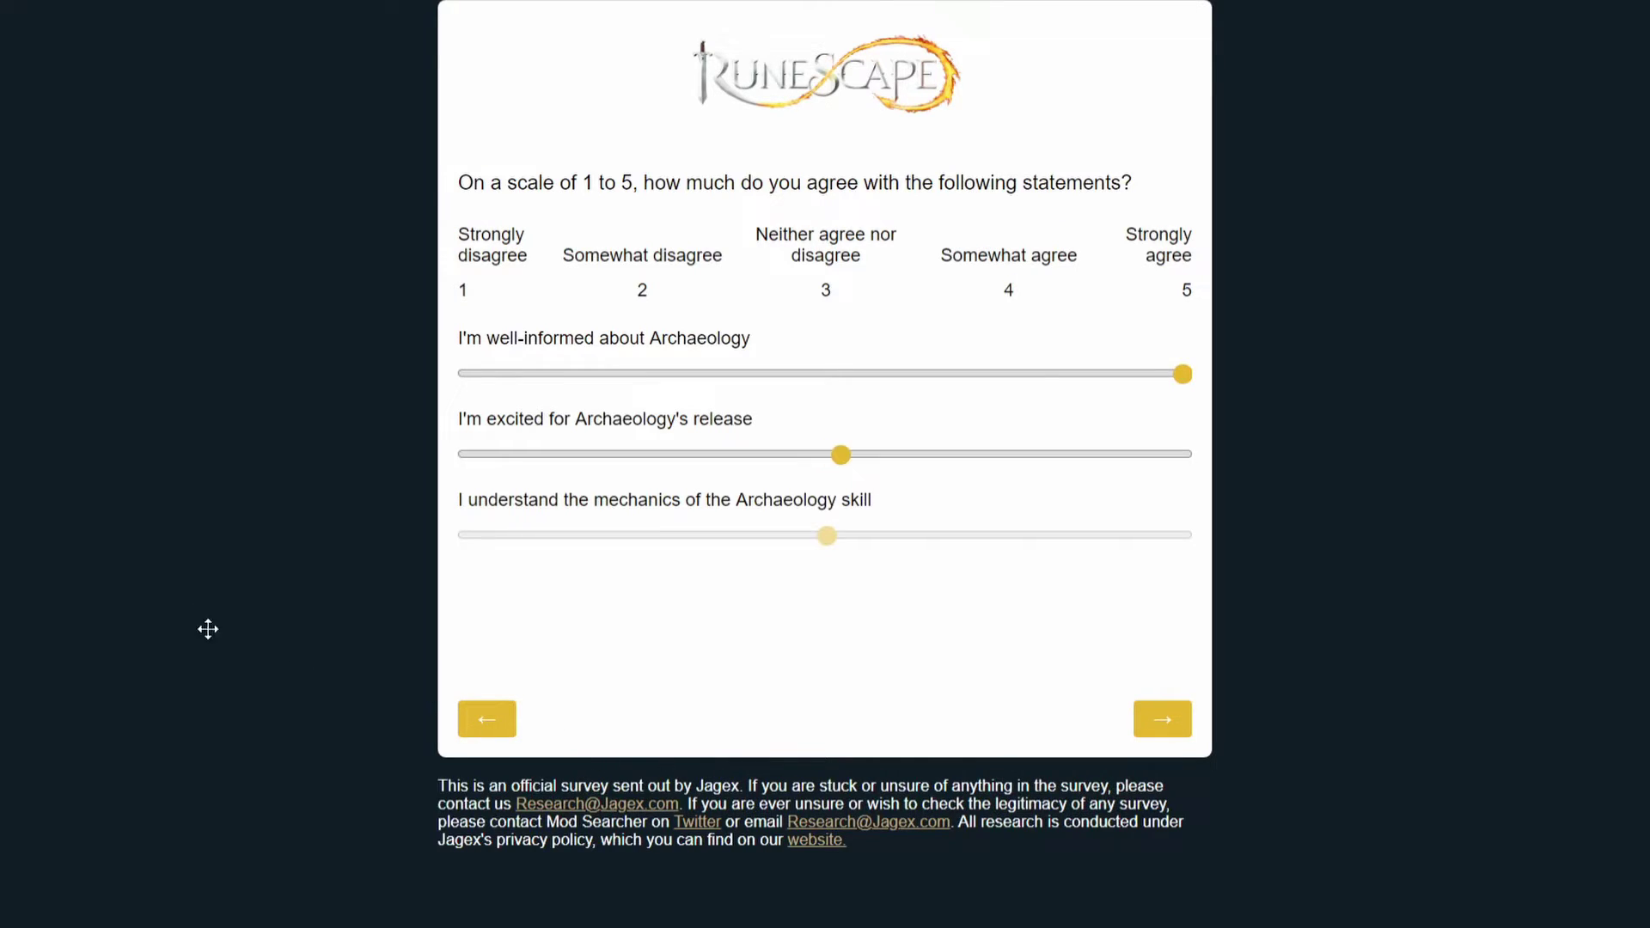
left_click_drag(853, 455, 1183, 455)
key("Tab")
key("Right")
key("Right")
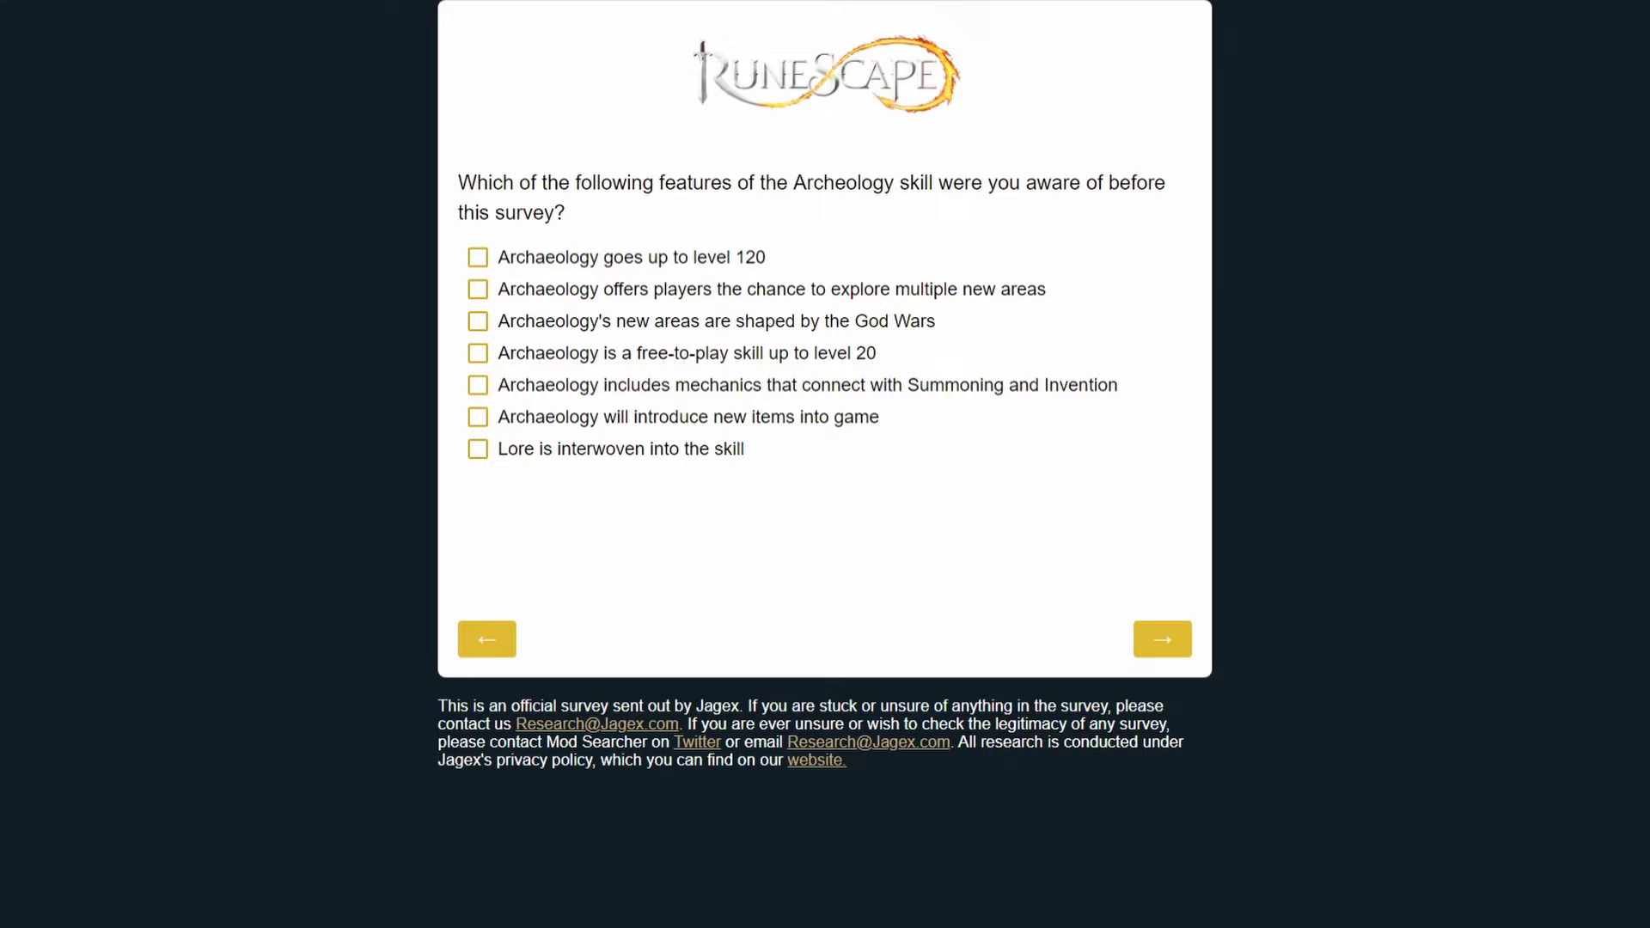
- Mark all seven listed features of the Archaeology skill as known before this survey, and submit the page
left_click(477, 257)
left_click(478, 289)
key("Tab")
key("space")
key("Tab")
key("space")
key("Tab")
key("space")
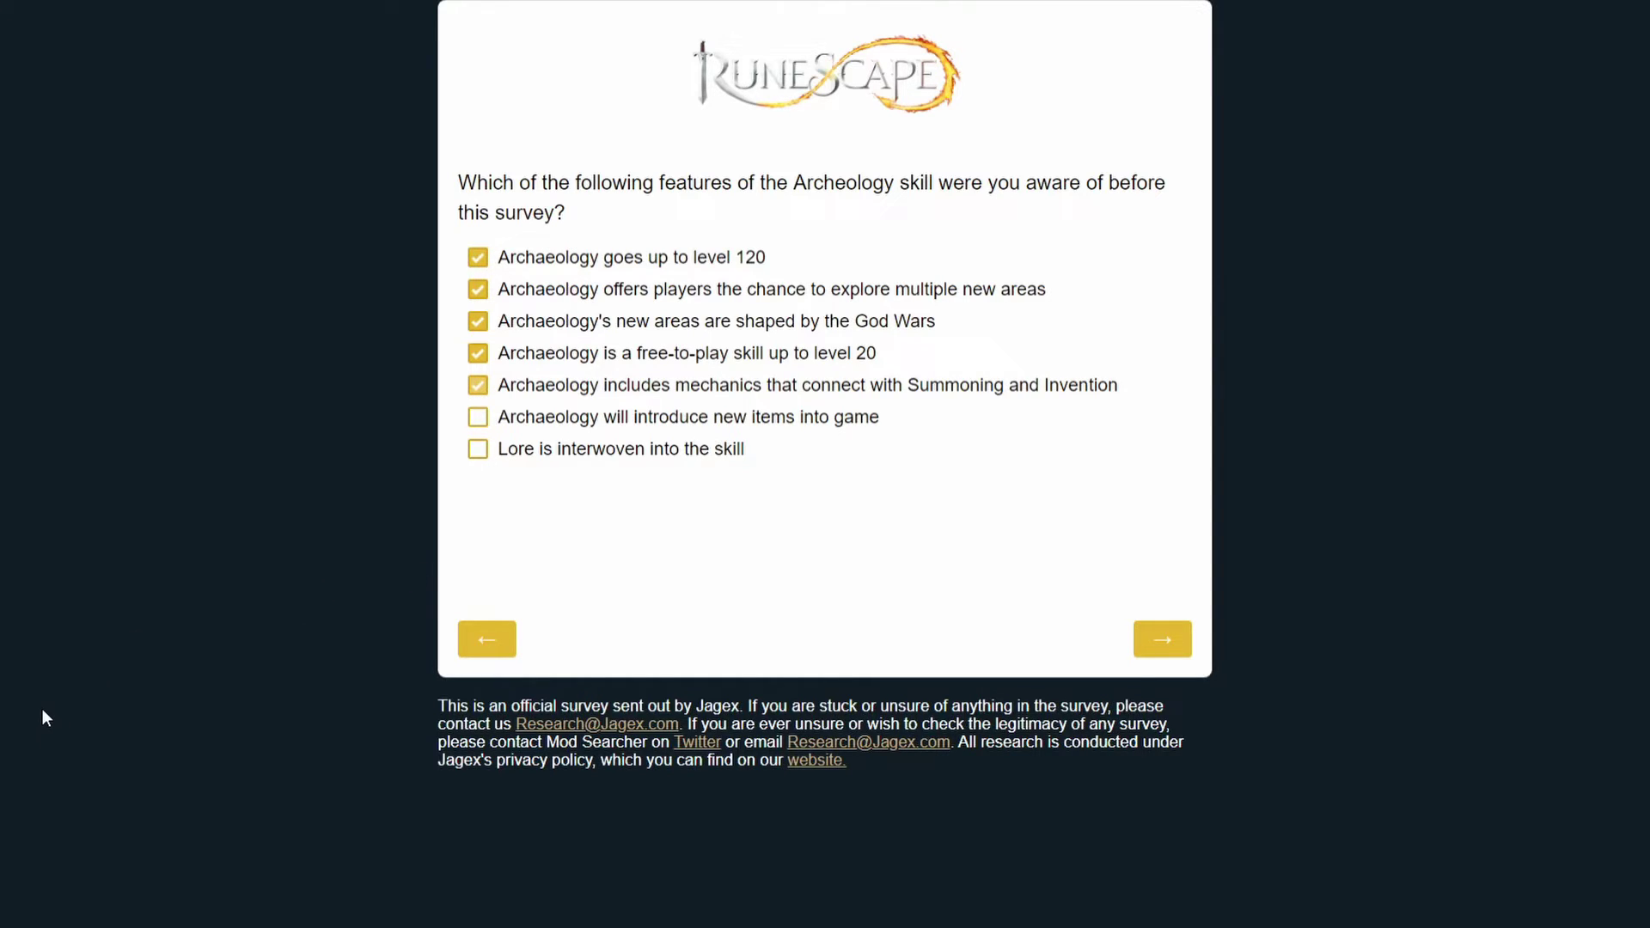
left_click(478, 417)
left_click(478, 448)
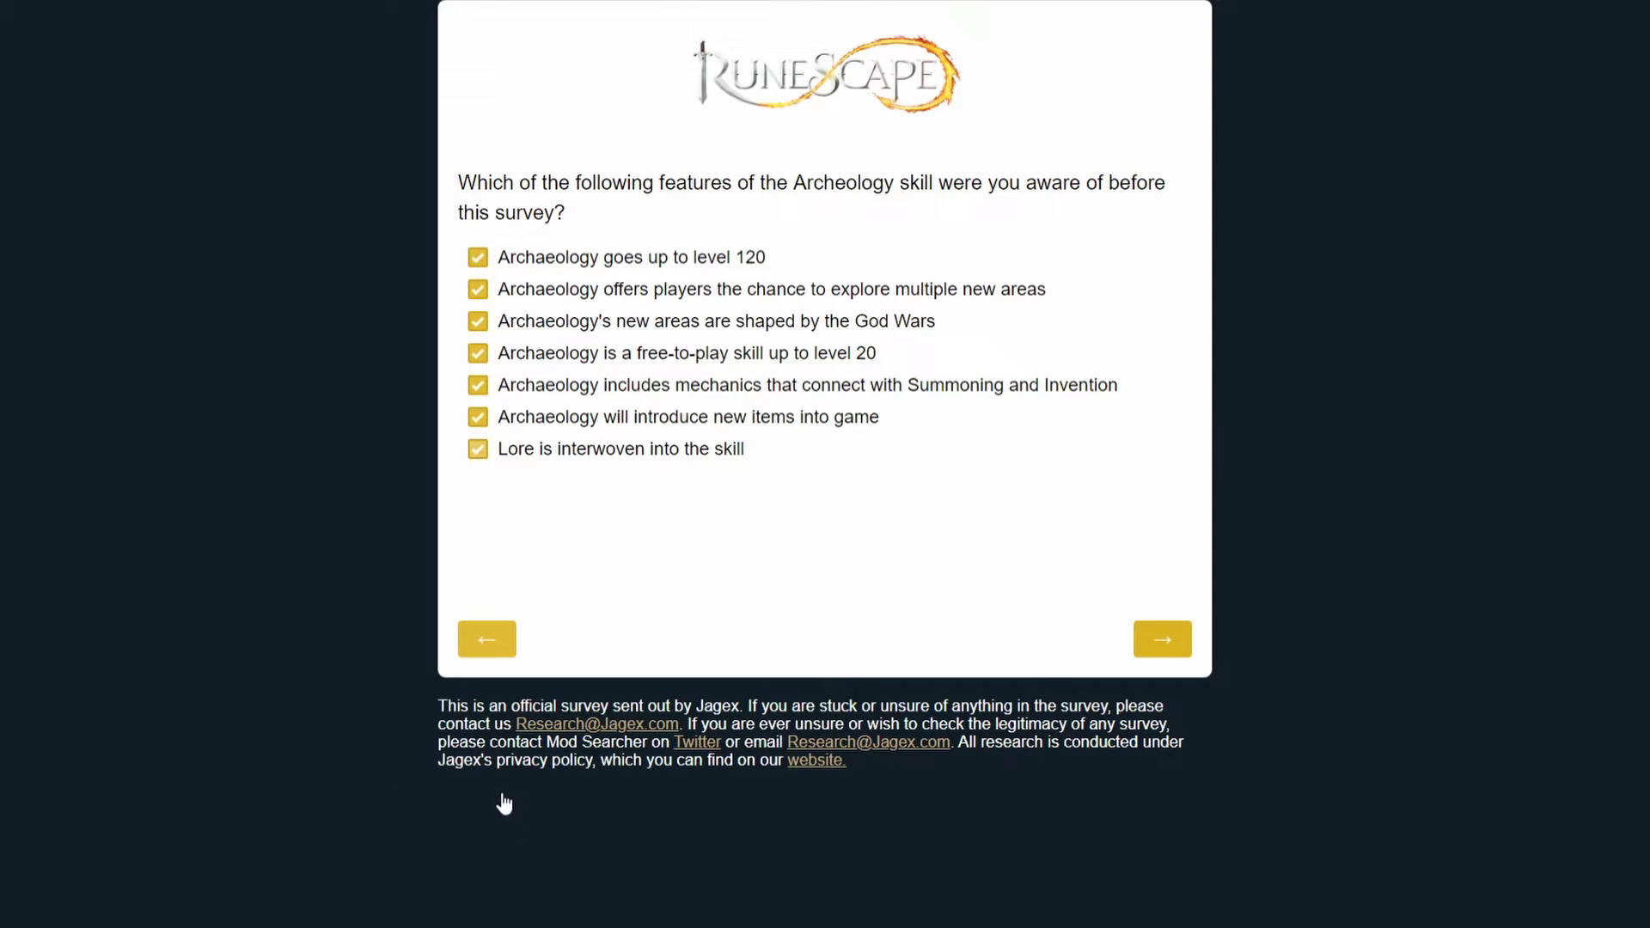
left_click(1161, 639)
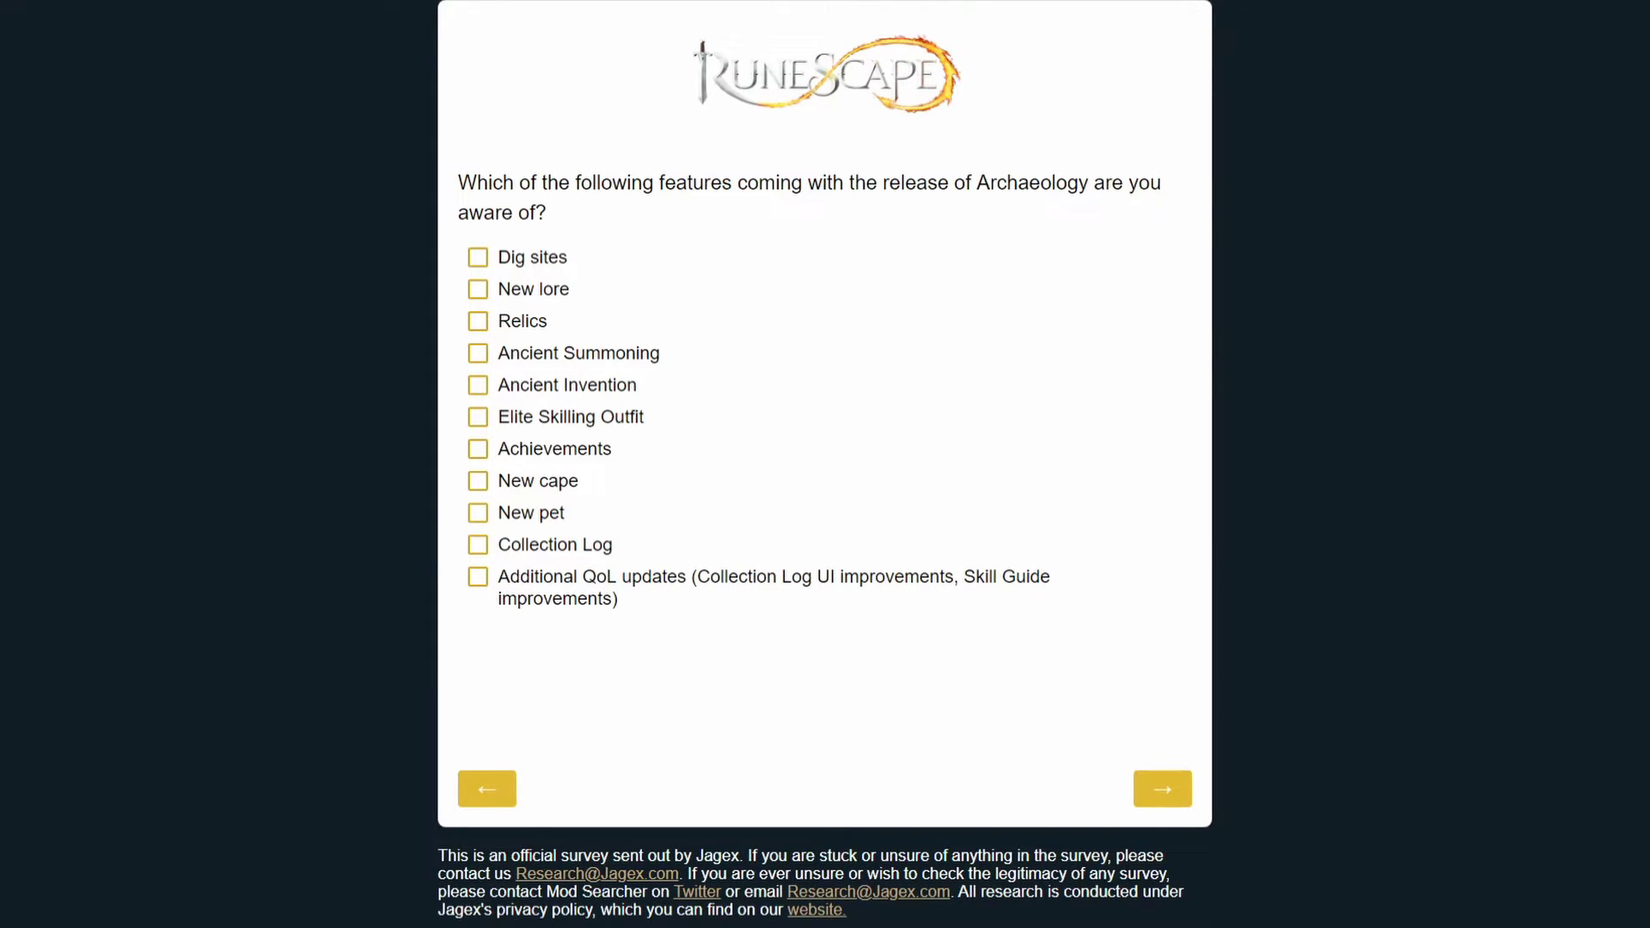
- Mark all eleven features coming with the Archaeology release as known, from Dig sites to Additional QoL updates, and submit the page
left_click(477, 257)
left_click(478, 289)
left_click(478, 321)
left_click(477, 352)
left_click(478, 384)
left_click(478, 416)
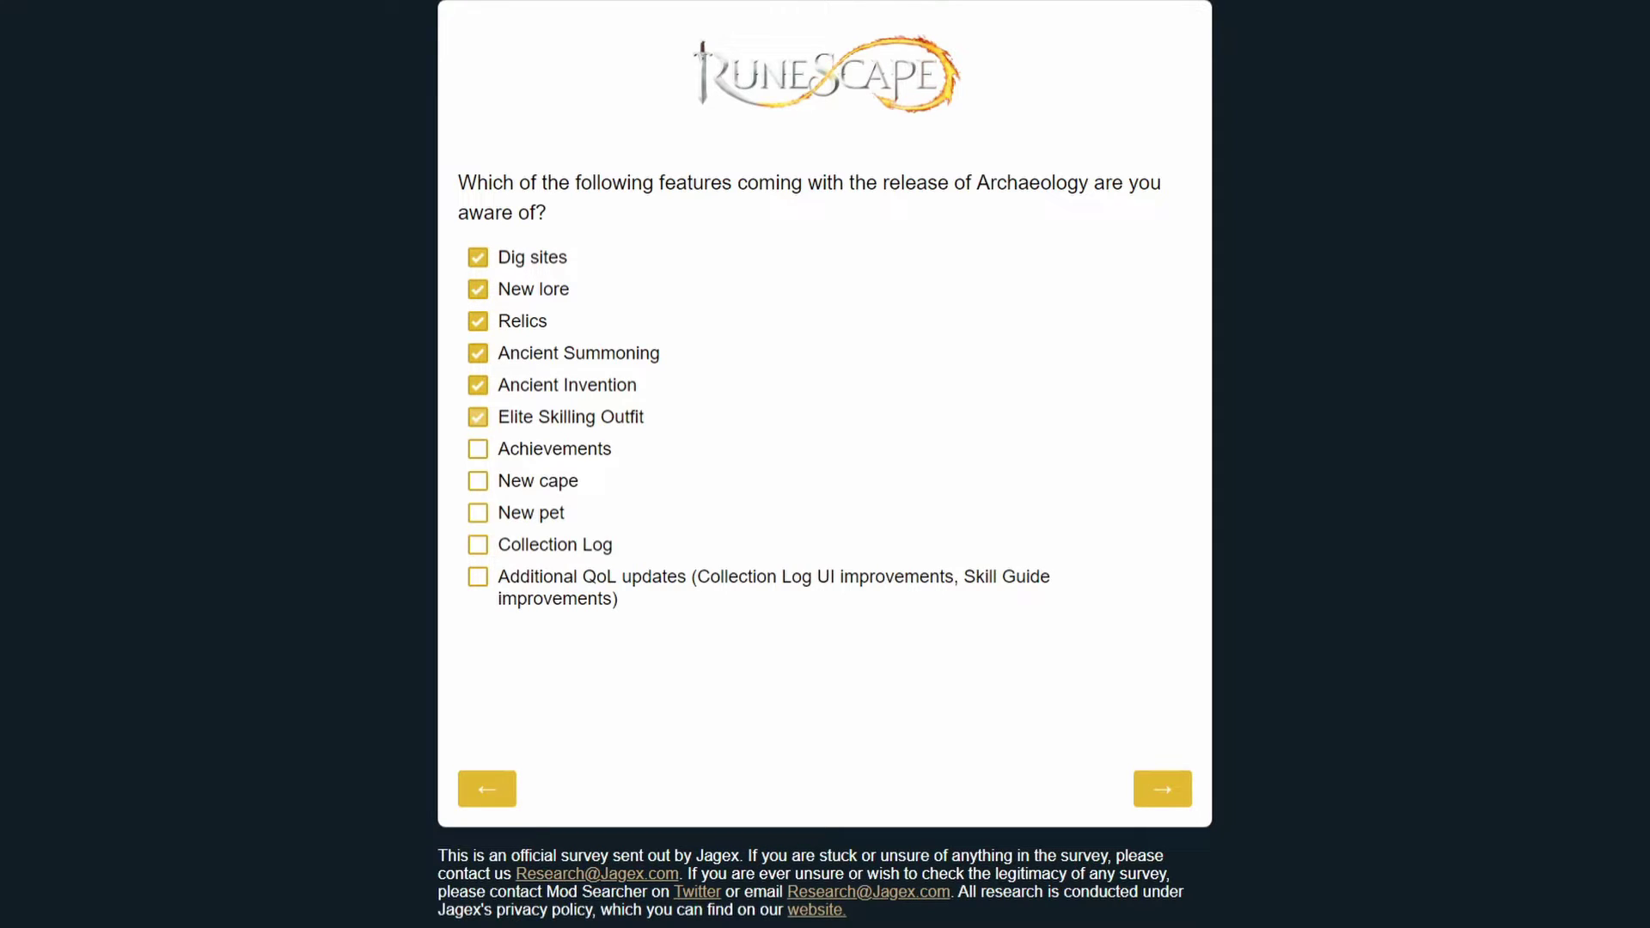
left_click(478, 449)
left_click(478, 481)
left_click(478, 512)
left_click(477, 544)
left_click(478, 577)
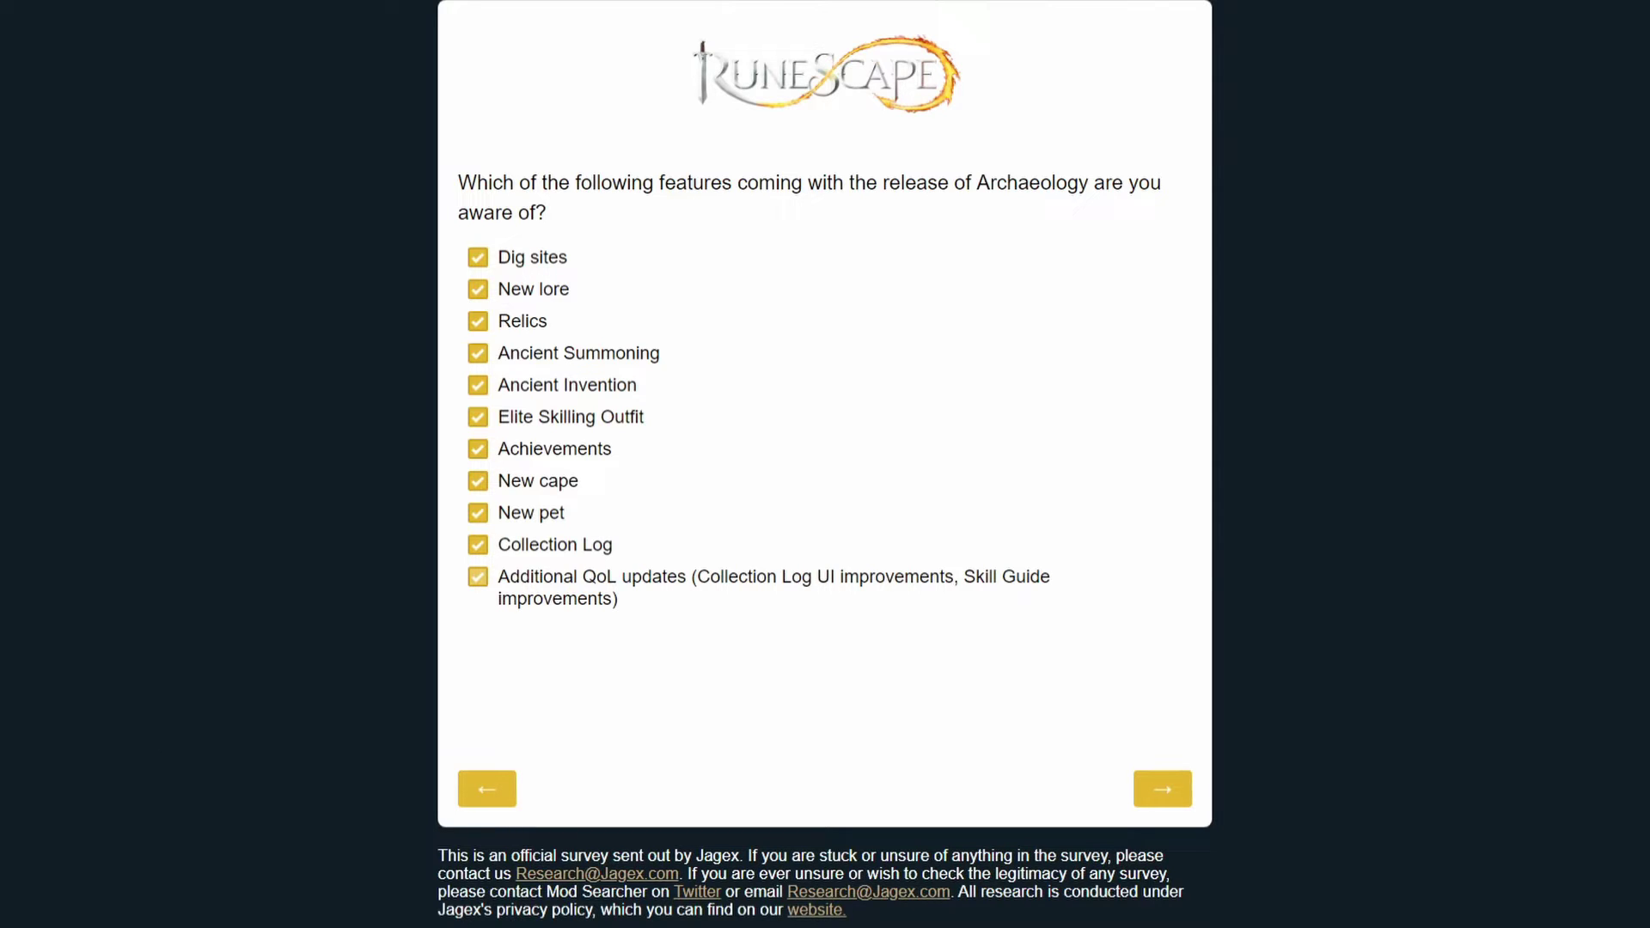
left_click(1162, 788)
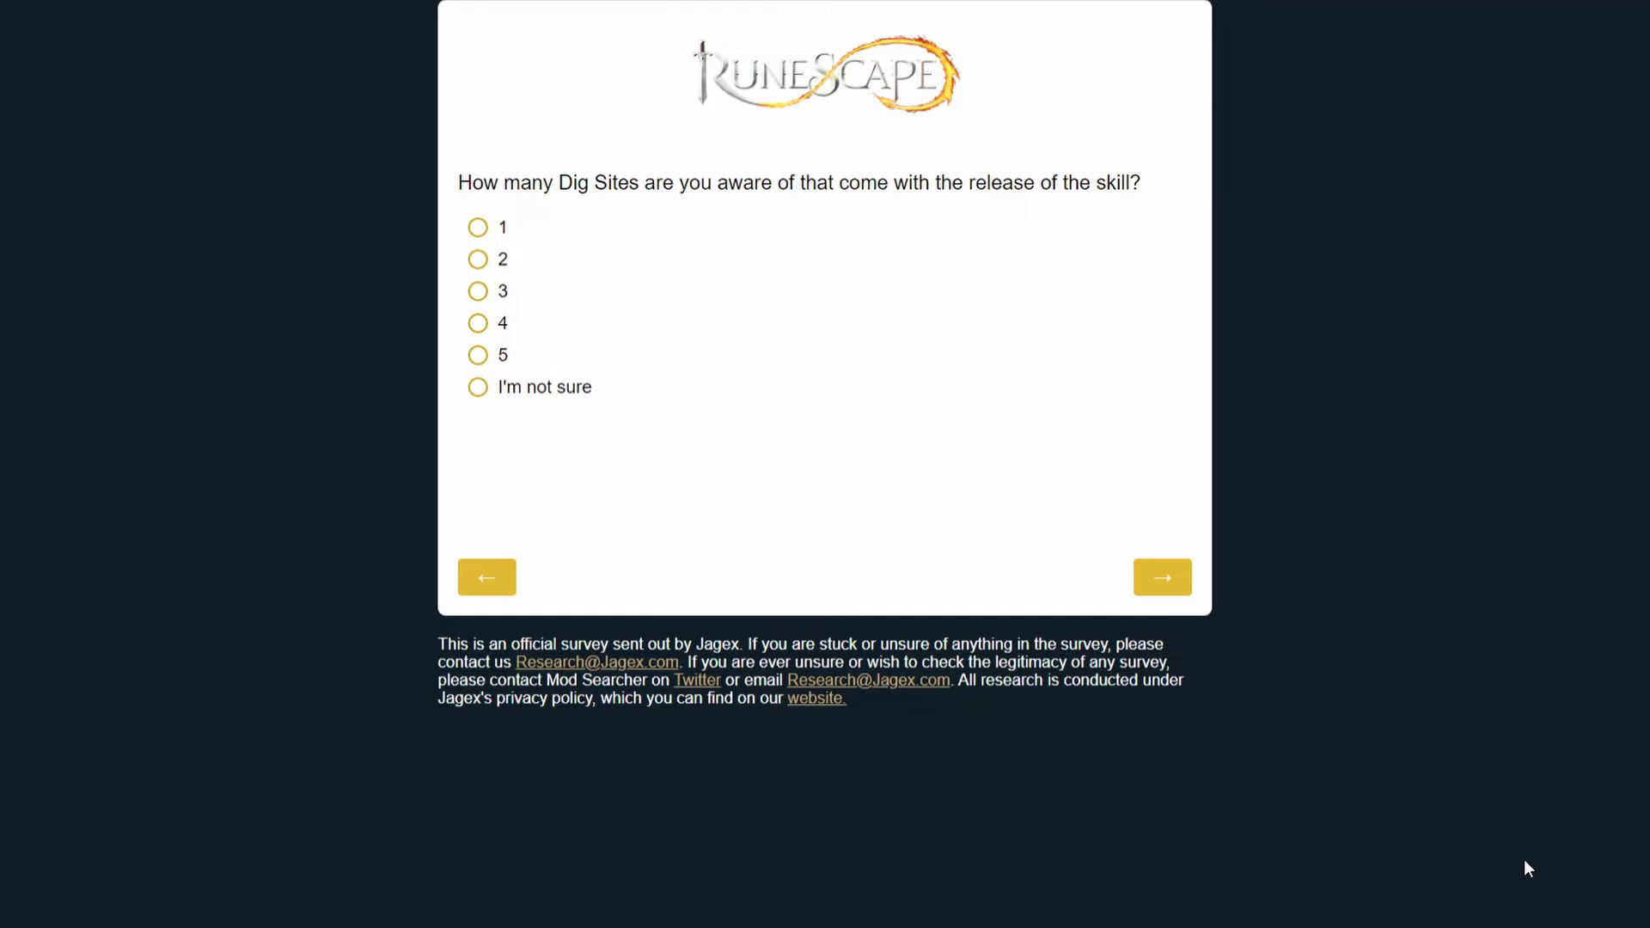
- Answer 5 for the number of known Dig Sites and submit the page
left_click(478, 355)
left_click(1161, 577)
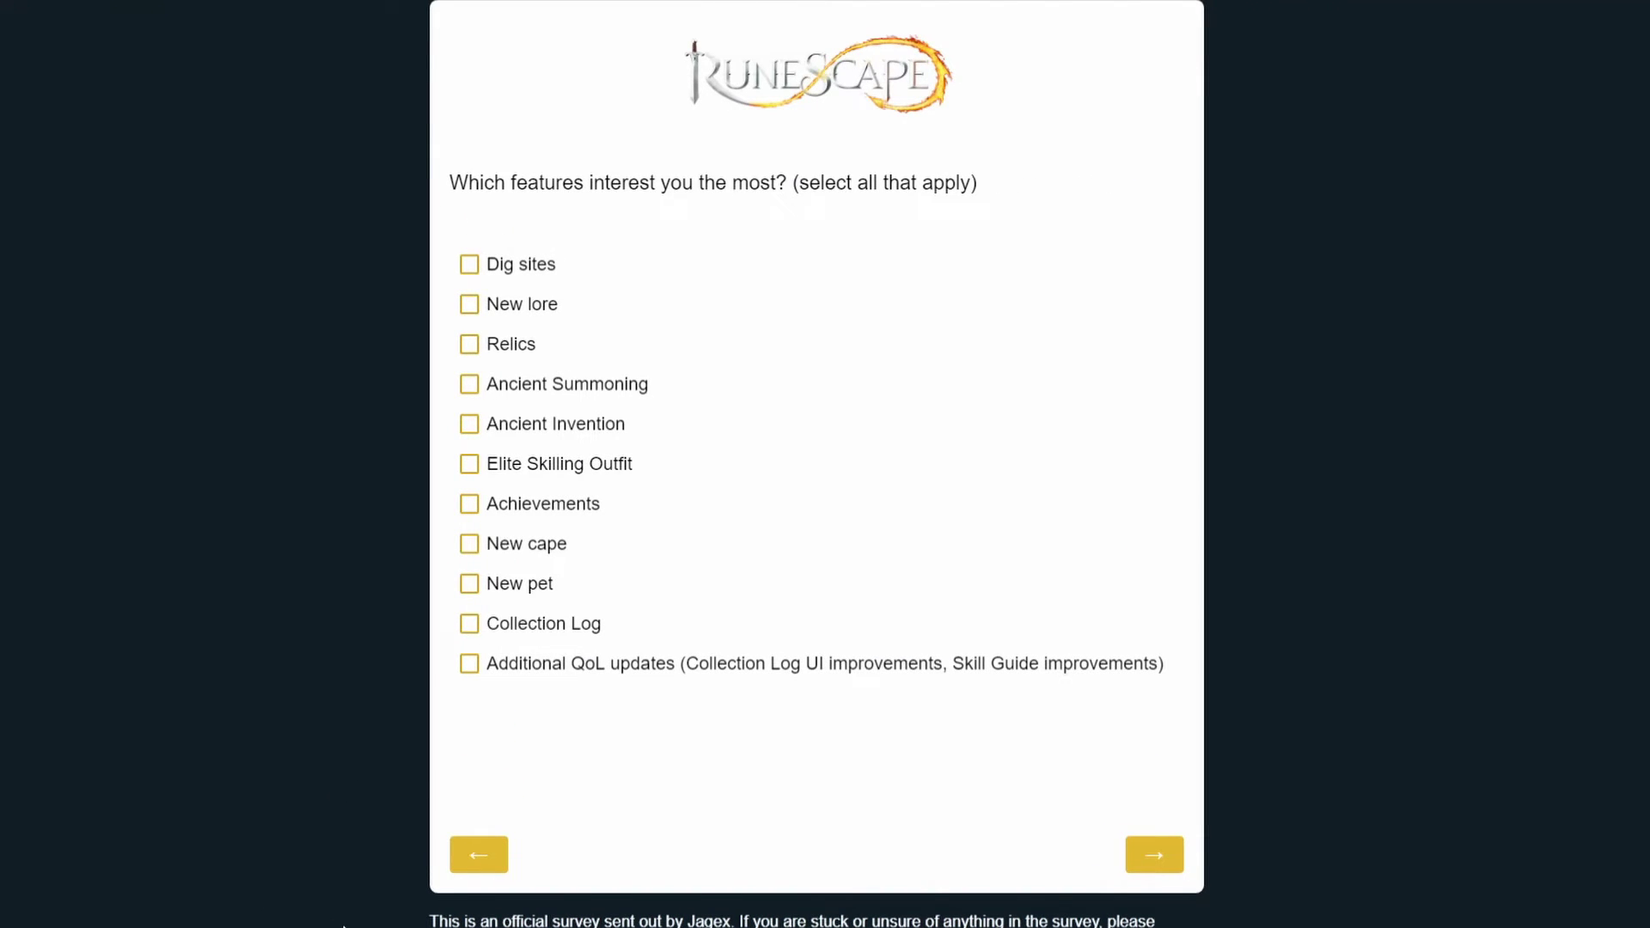
- Select every feature as most interesting except Ancient Summoning, New cape and New pet, and submit the page
left_click(469, 264)
left_click(469, 304)
left_click(470, 344)
left_click(470, 384)
left_click(470, 423)
left_click(469, 385)
left_click(469, 464)
left_click(470, 504)
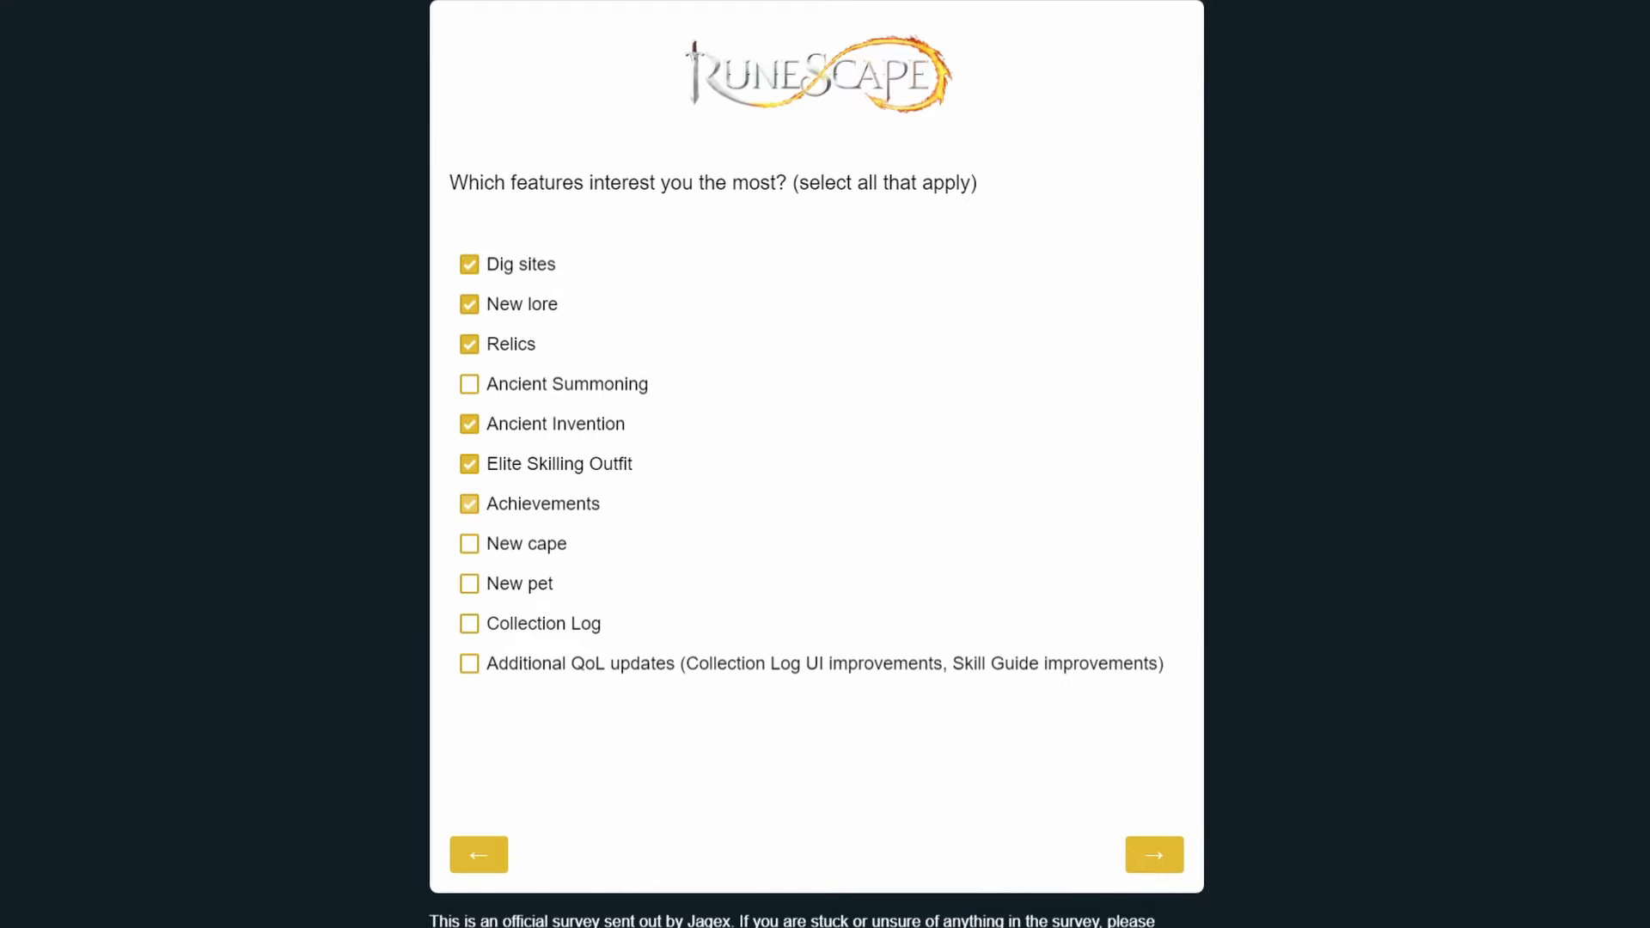
left_click(469, 623)
left_click(469, 663)
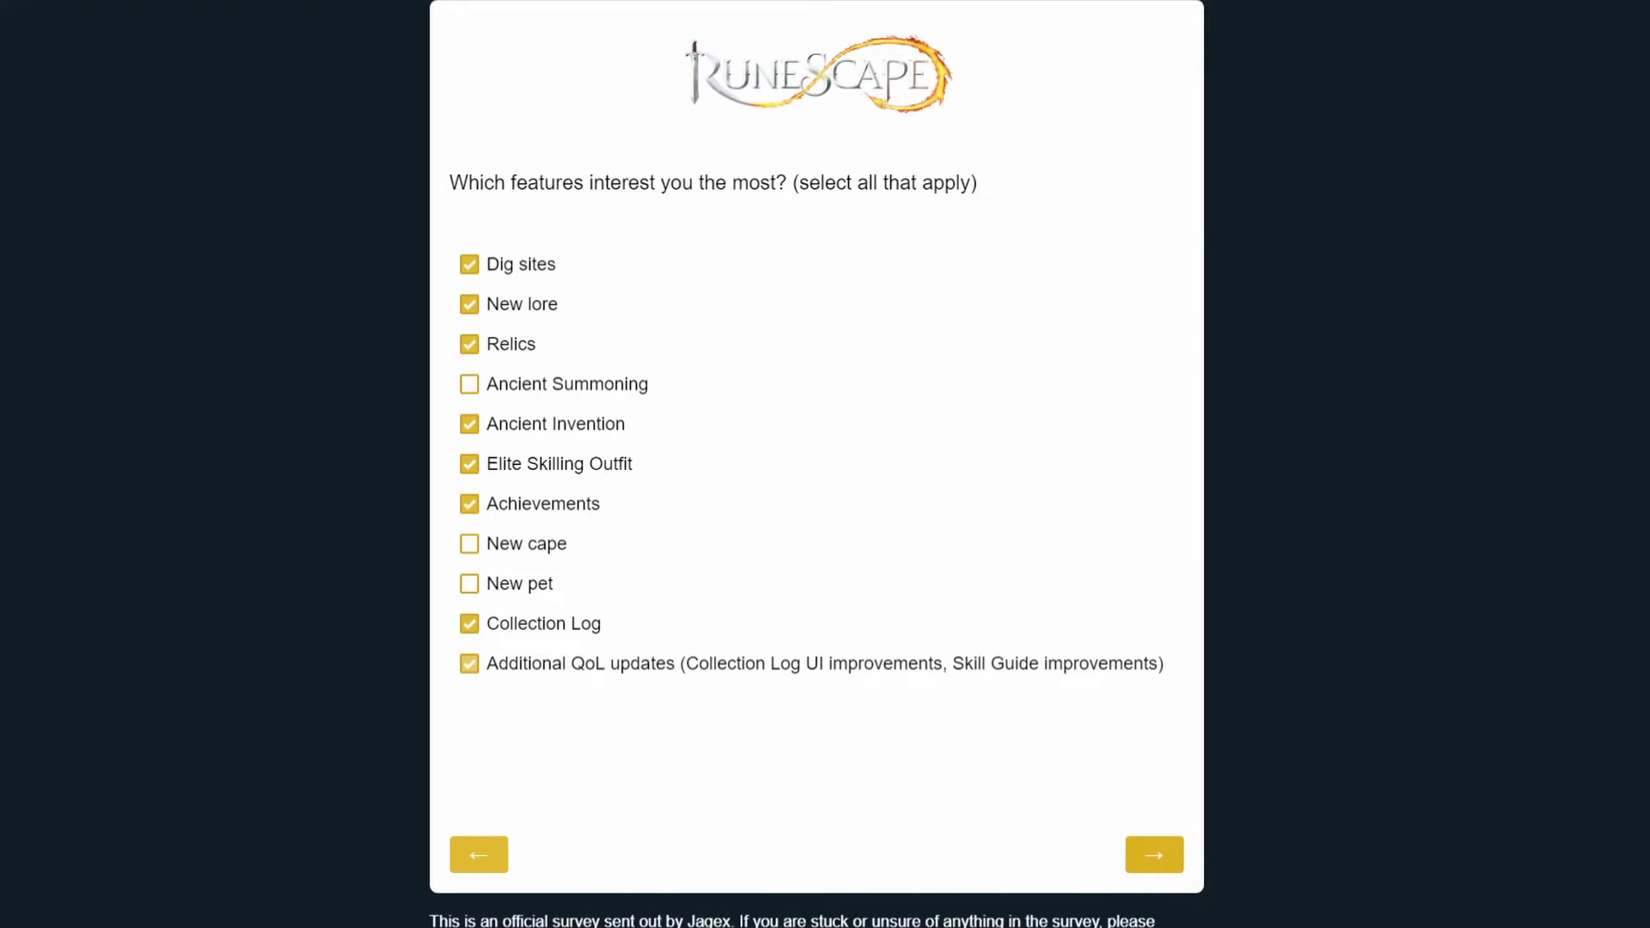
left_click(1154, 854)
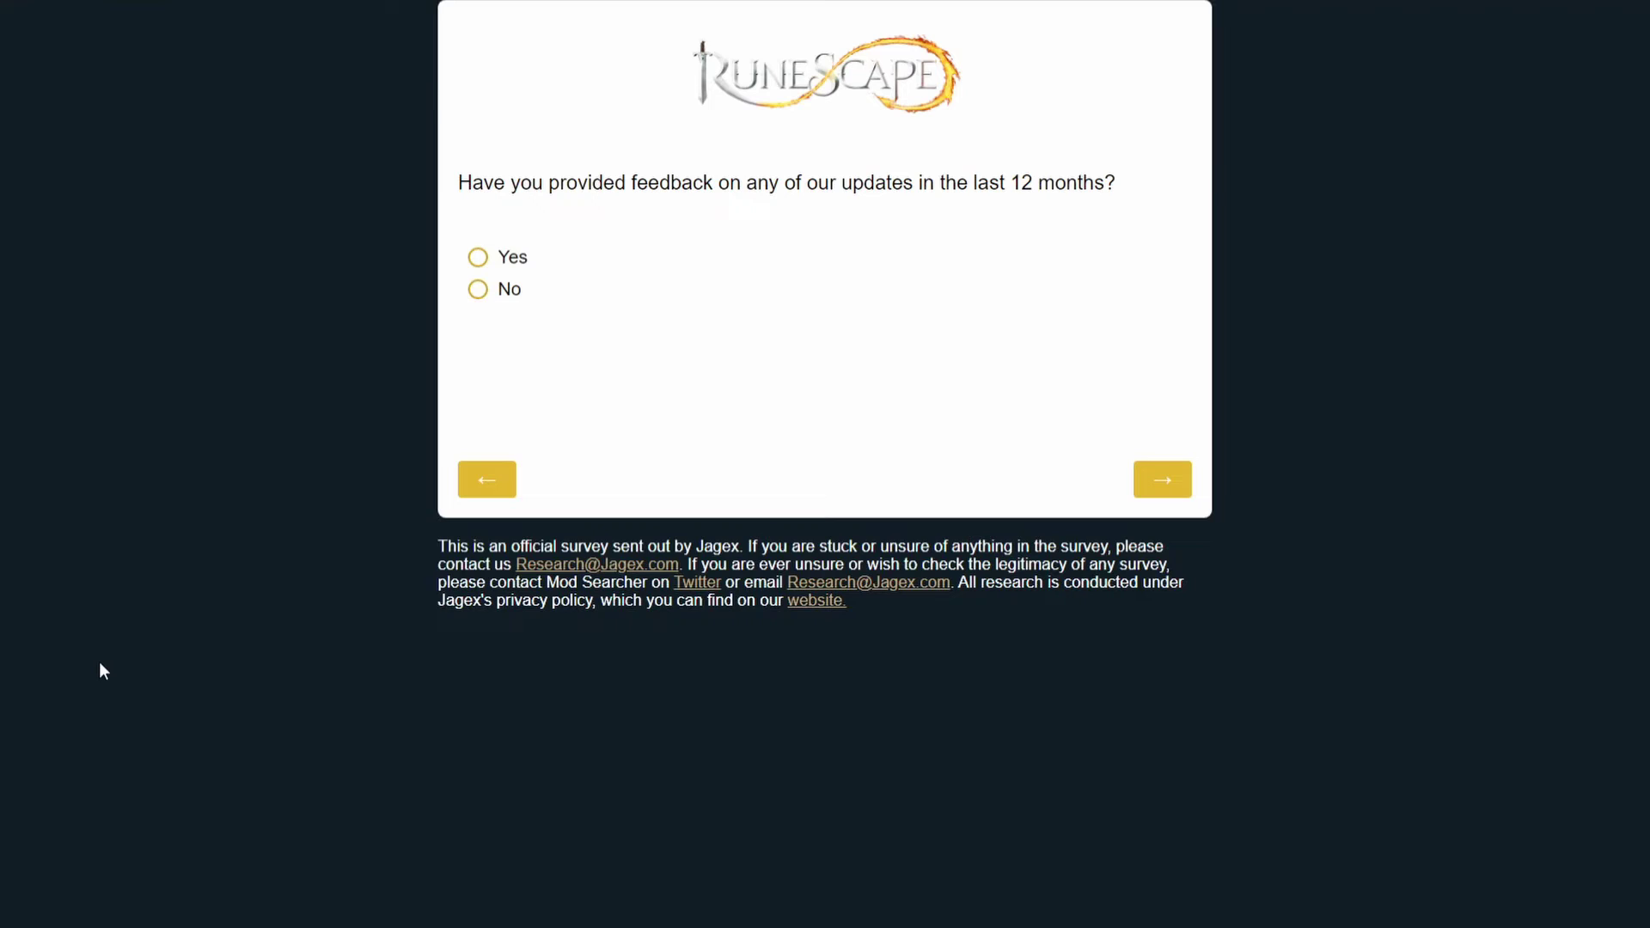
- Answer Yes to having provided feedback in the last 12 months and select the platforms used for that feedback
left_click(477, 257)
key("Return")
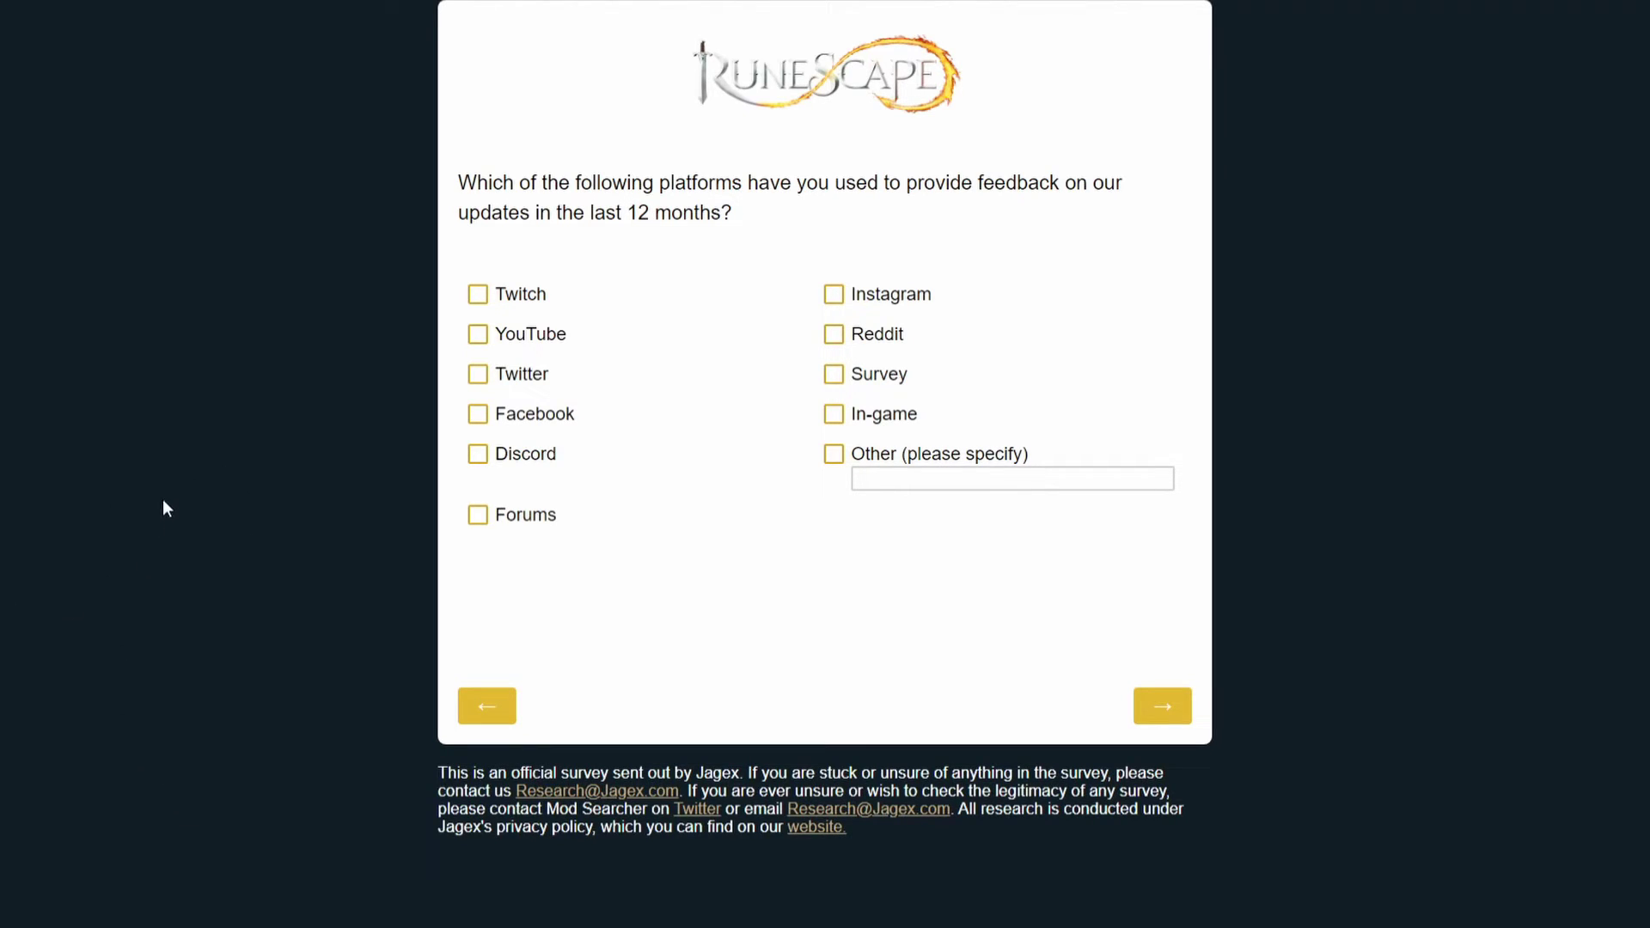
key("space")
key("space")
key("space")
key("Tab")
key("space")
key("Tab")
key("space")
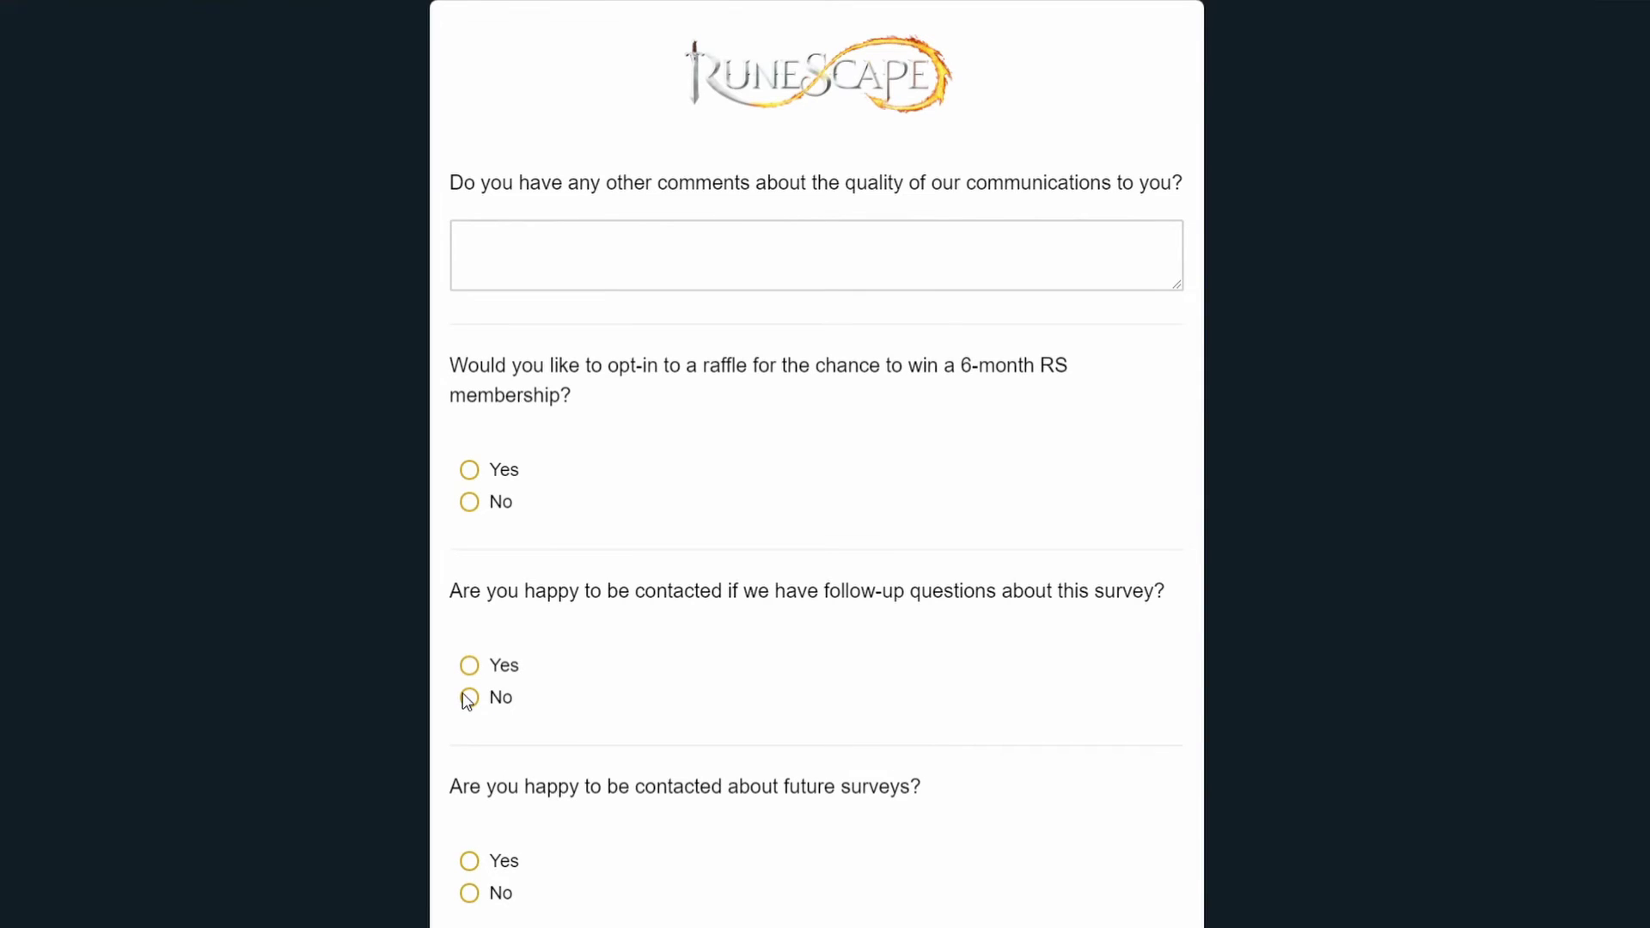
- Enter the comment "Be more clear about when things are getting released." on the quality of communications
left_click(857, 239)
type("Be more ")
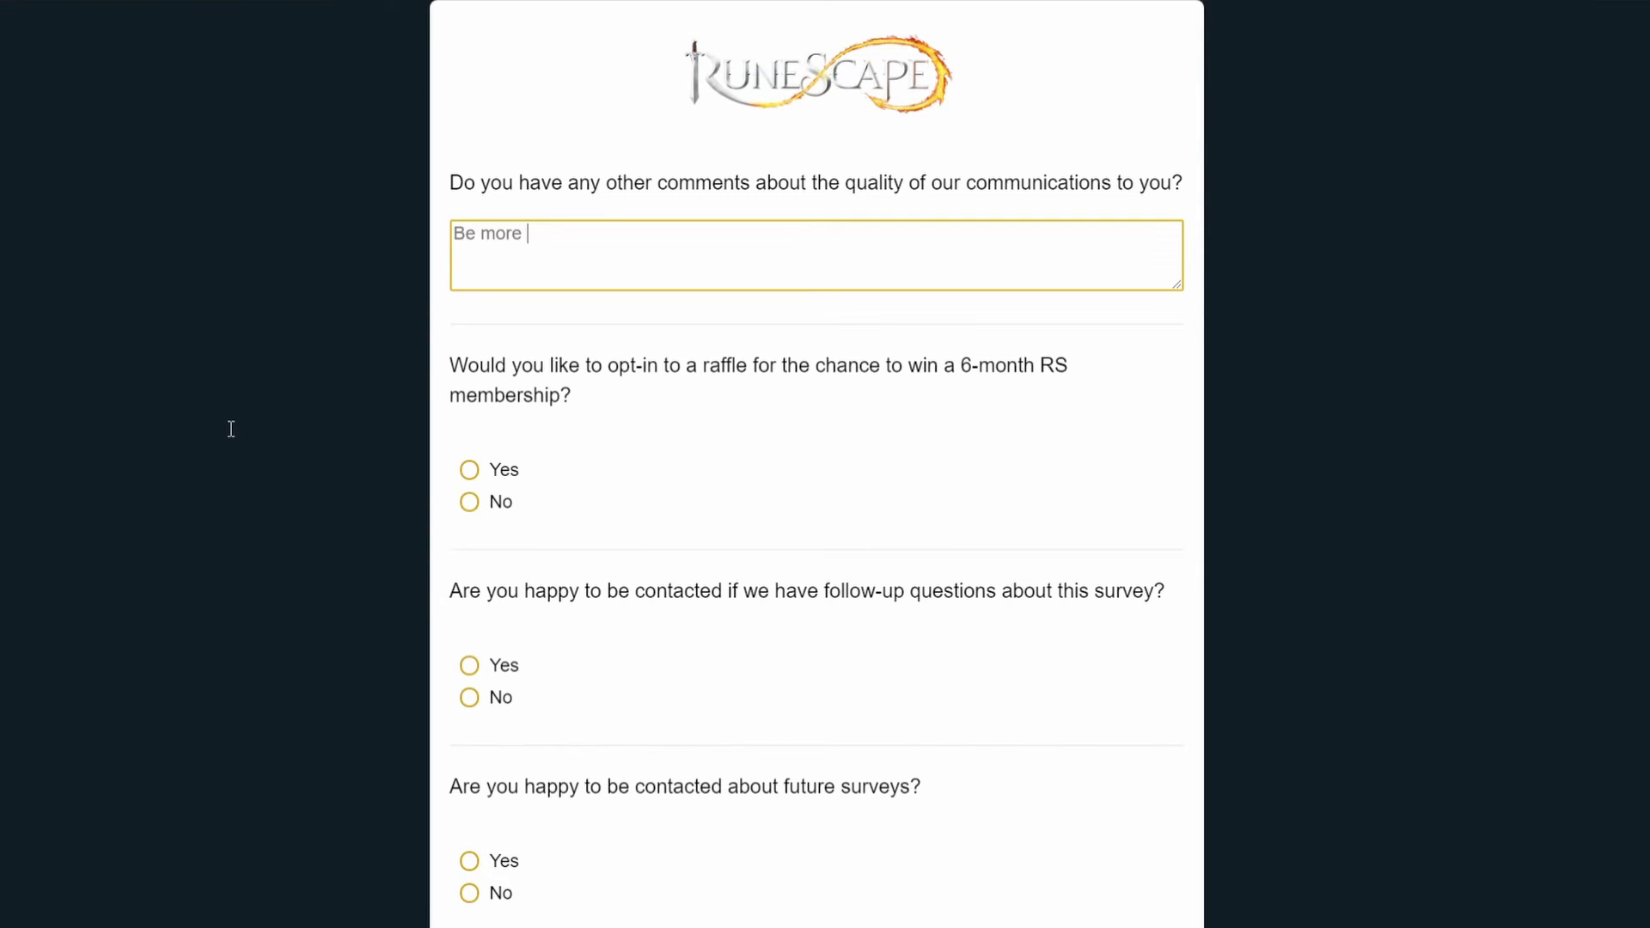
type("clear about when things are getting released.")
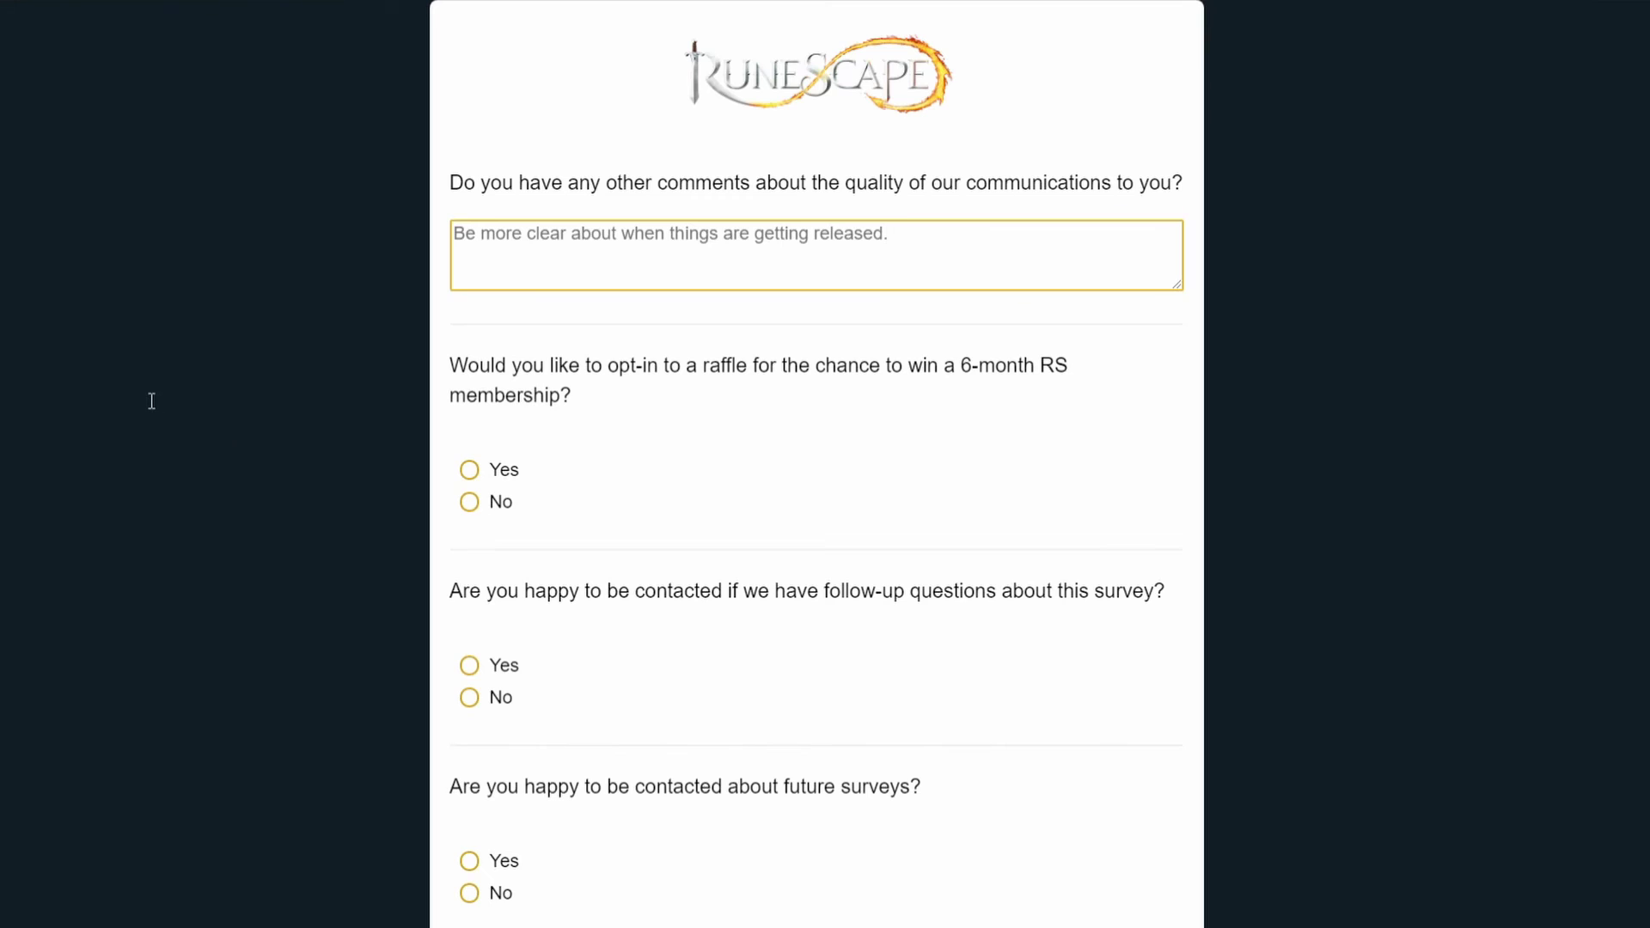
- Answer Yes to the membership raffle, to follow-up questions and to contact about future surveys, and submit the page
left_click(469, 470)
scroll(817, 464, "down", 1)
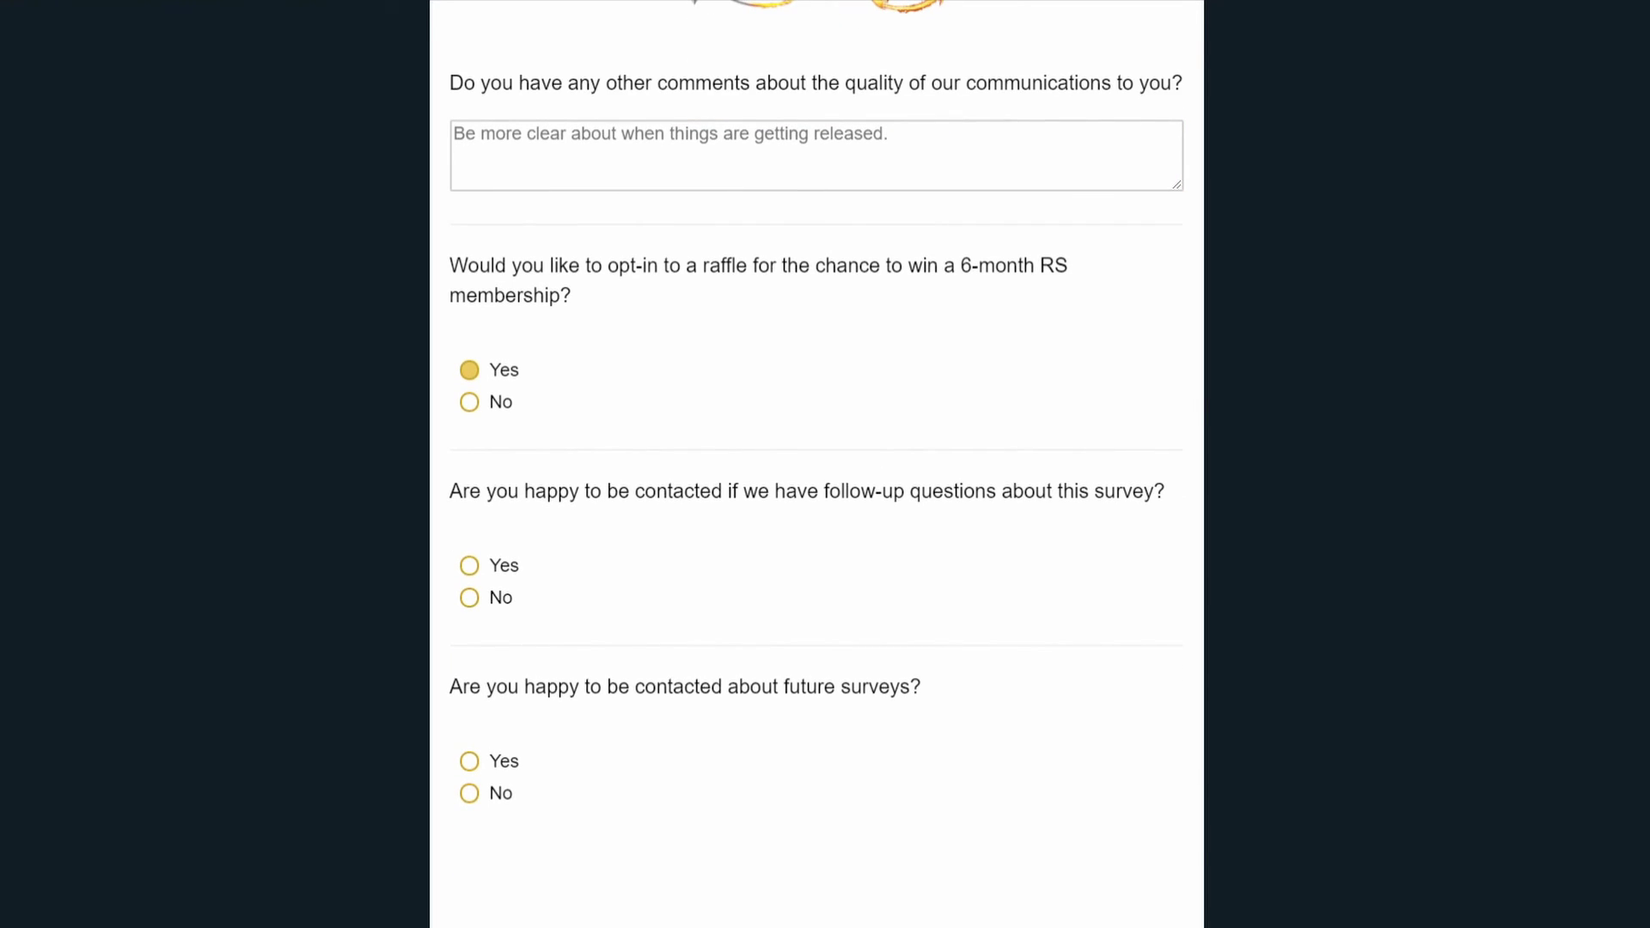
left_click(470, 565)
scroll(816, 464, "down", 2)
left_click(469, 594)
left_click(1154, 817)
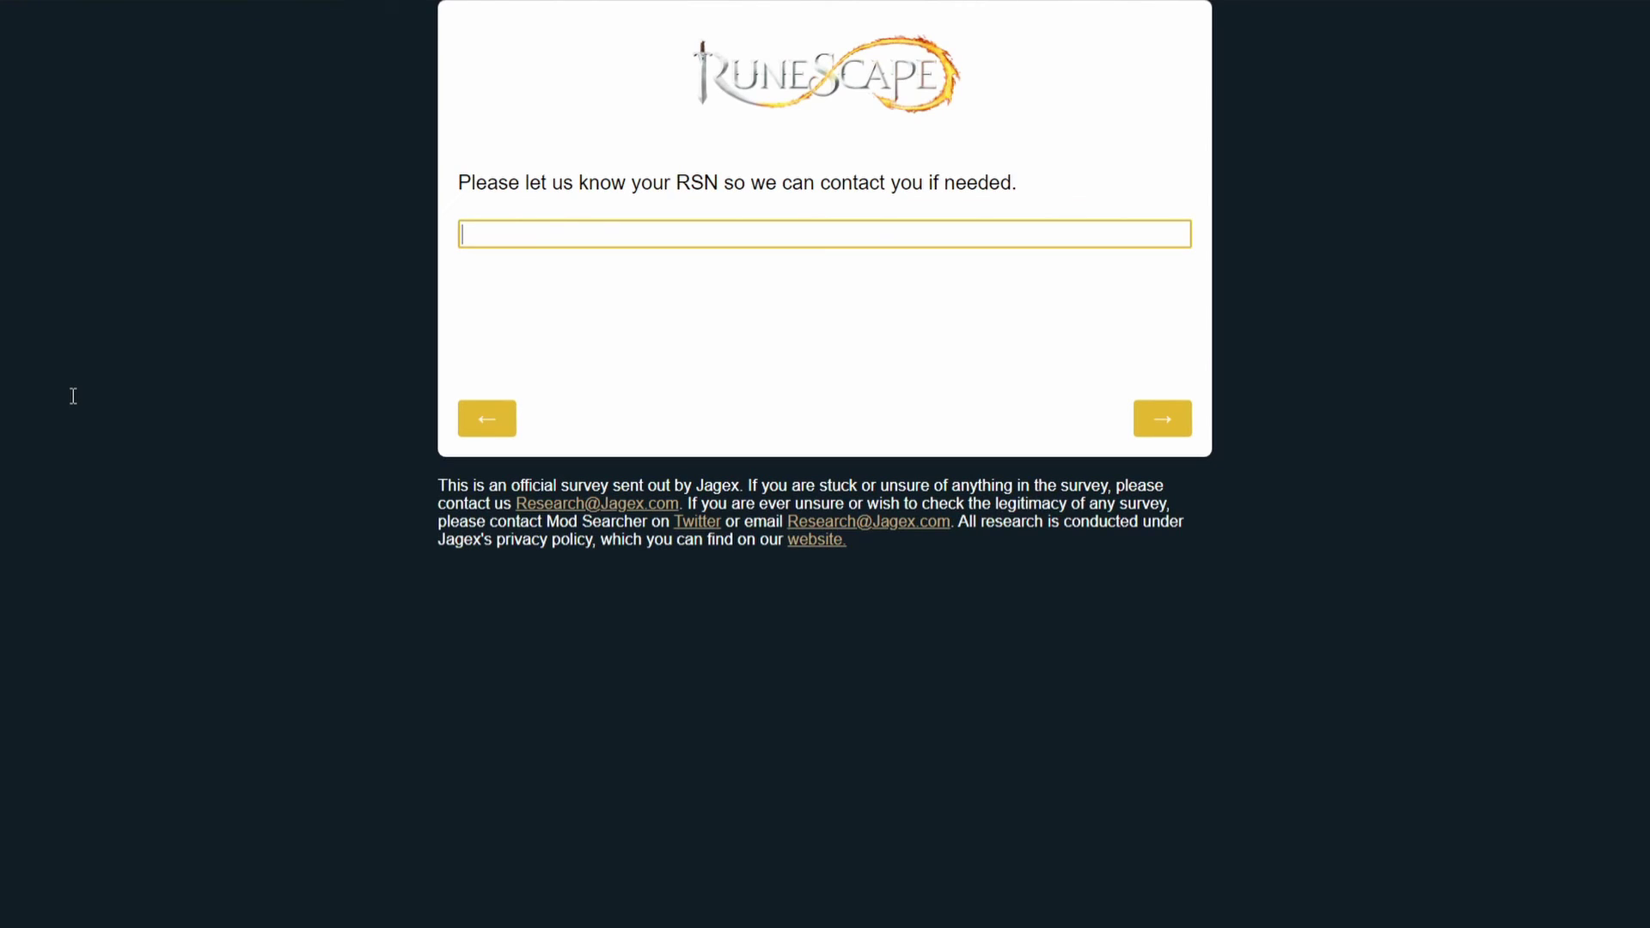
- Enter the player's RuneScape name for contact and submit the survey
type("Fresh n Firm")
key("Return")
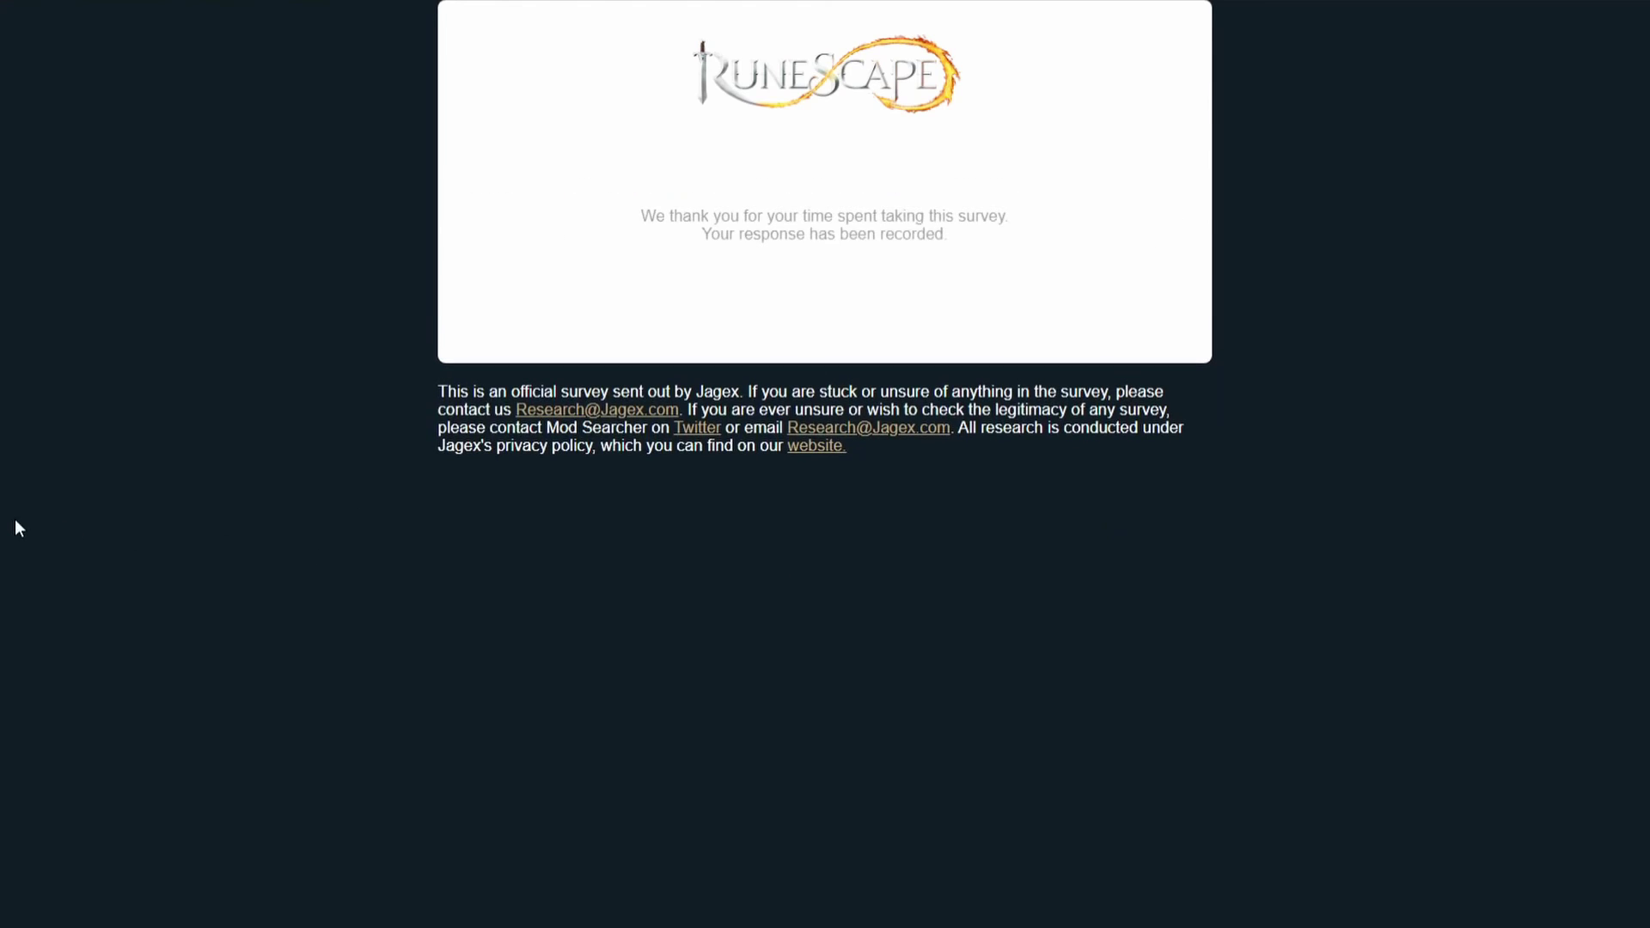